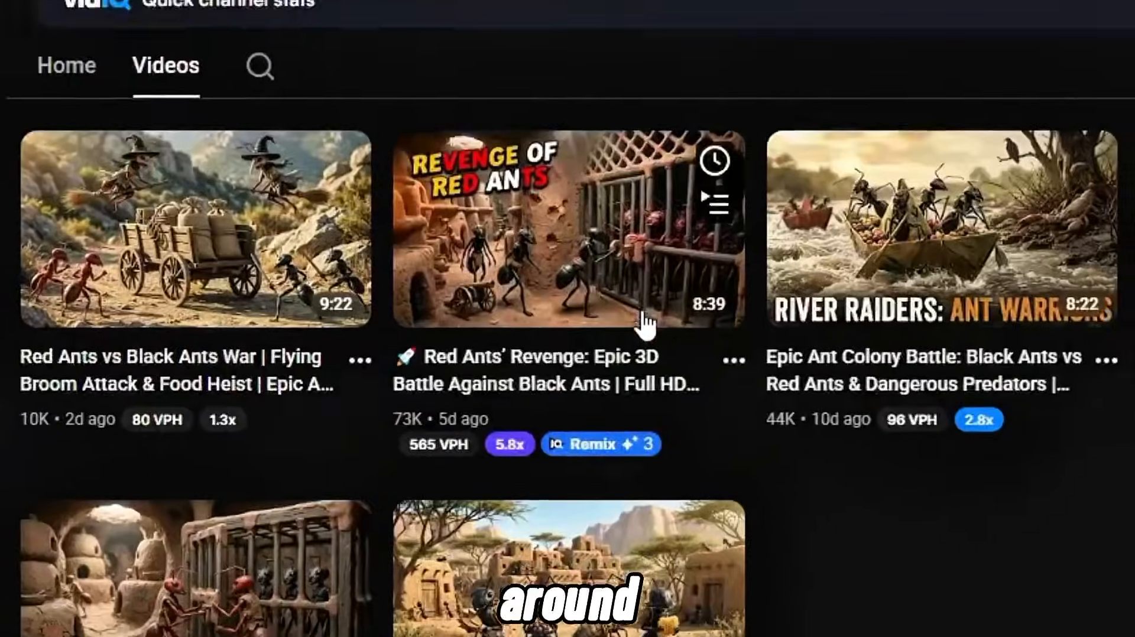
- Look through the ant battle channel's videos, the Zgapariko English channel and its video "The Ant and the Grasshopper"
scroll(645, 326, "down", 3)
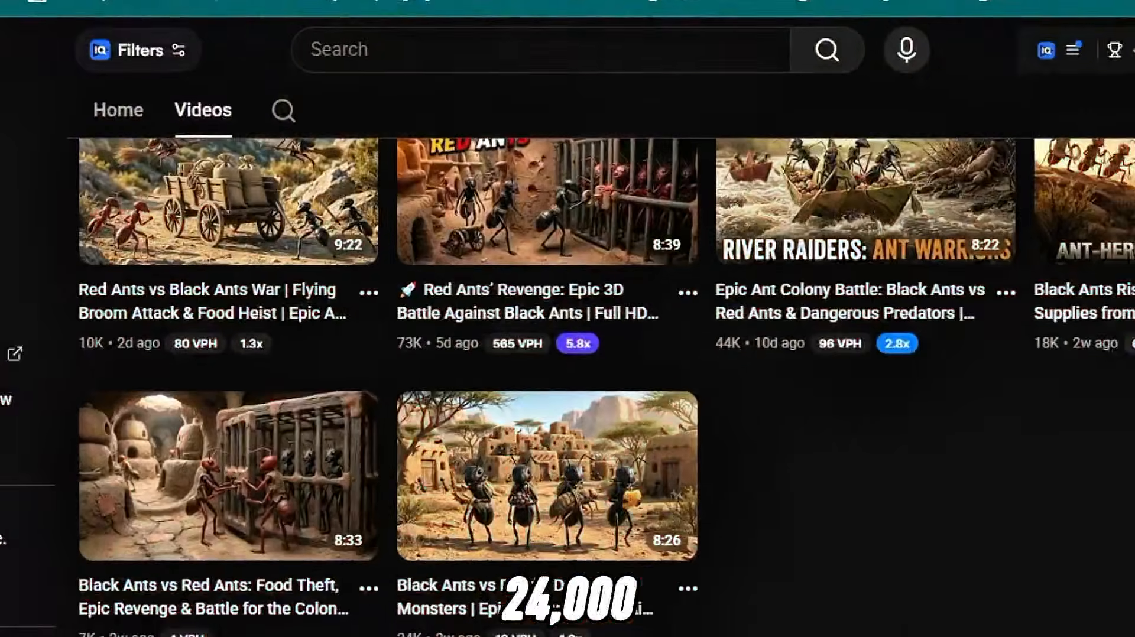
scroll(568, 355, "up", 2)
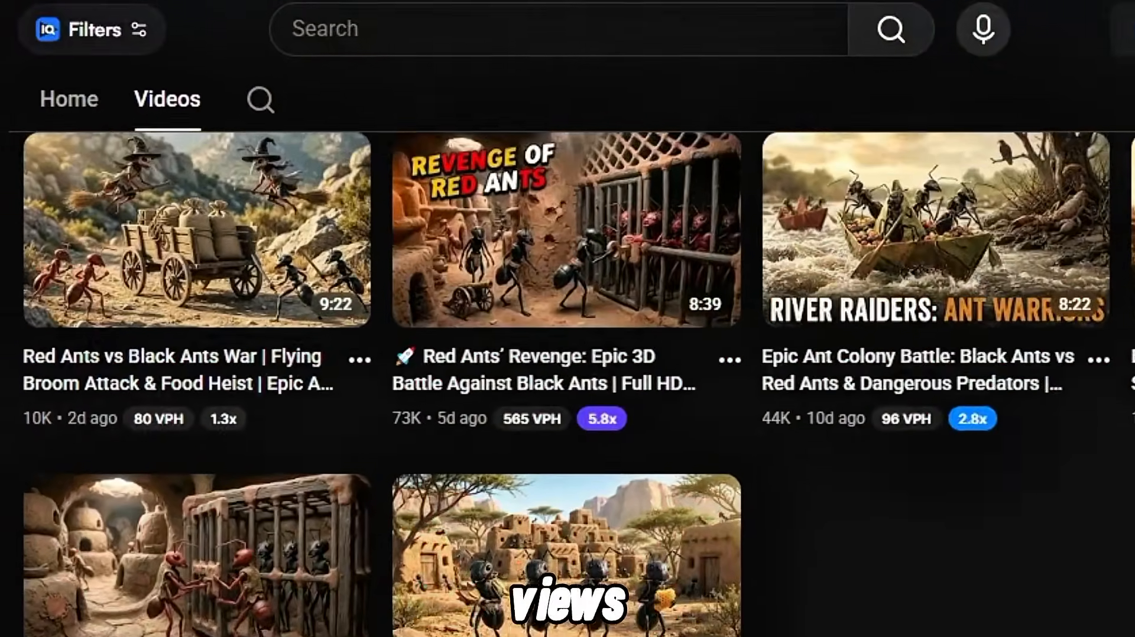
scroll(568, 355, "down", 2)
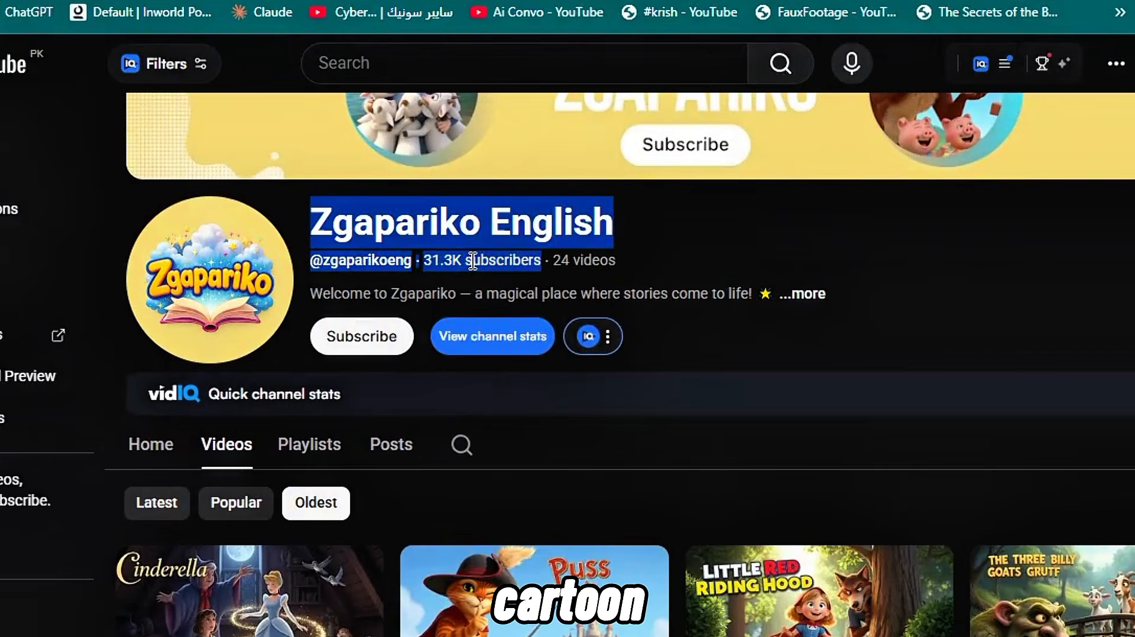
scroll(473, 260, "down", 4)
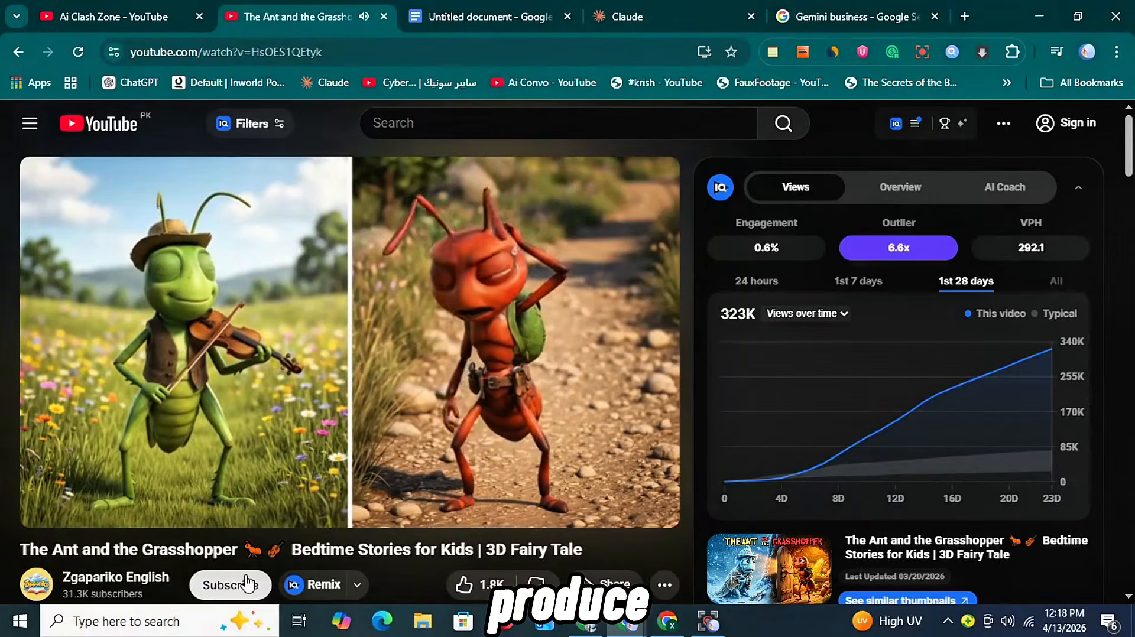
scroll(247, 585, "down", 2)
scroll(247, 584, "down", 1)
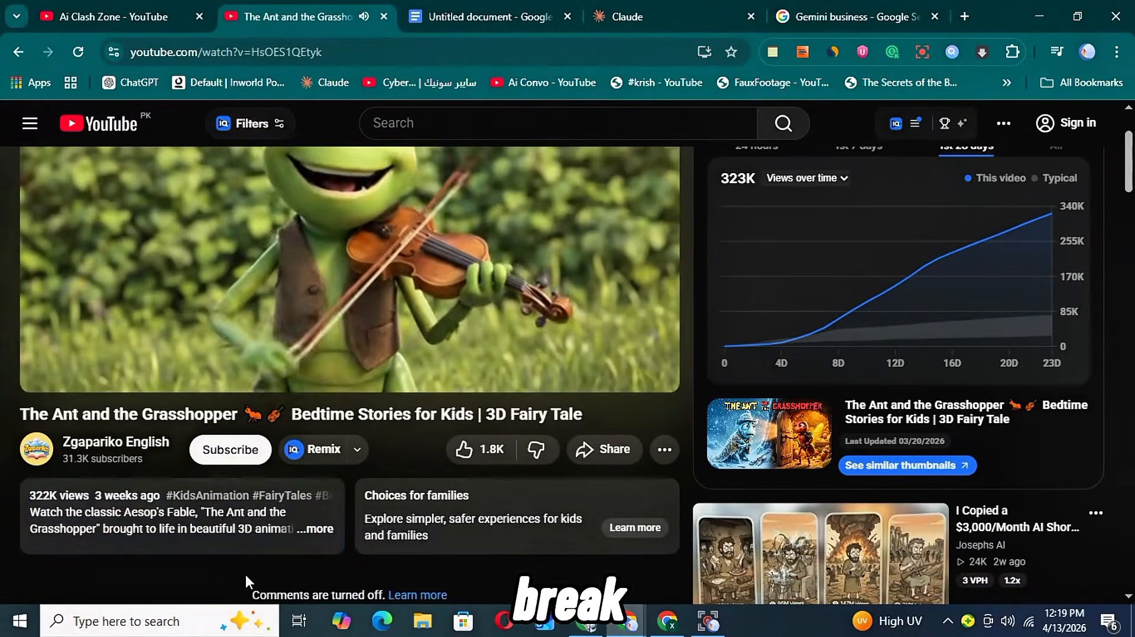
left_click(51, 497)
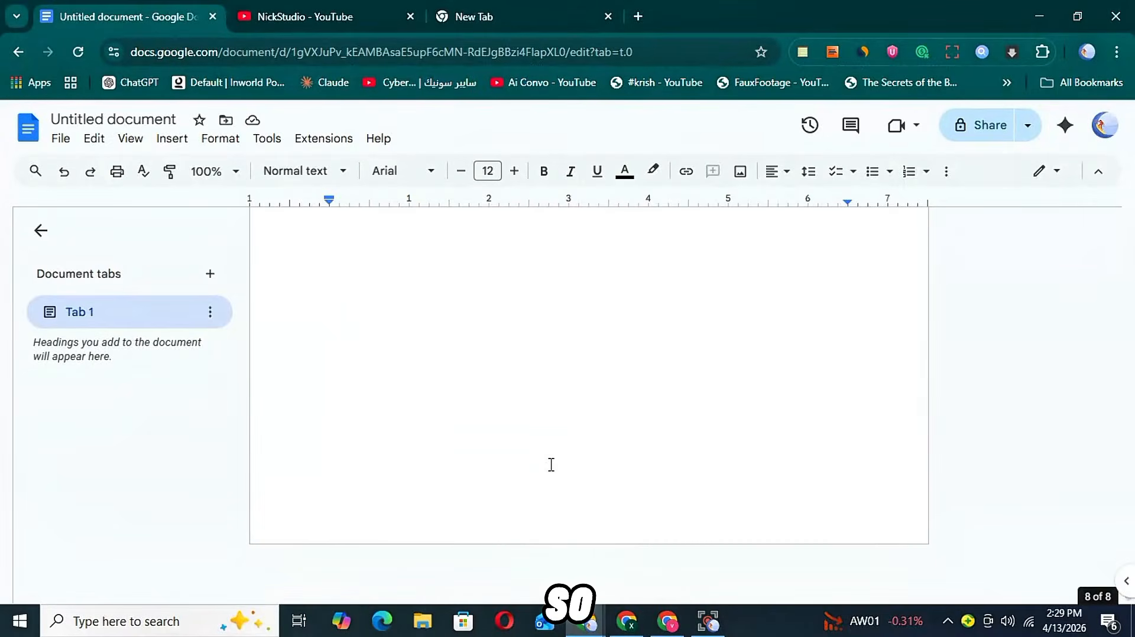
- Copy the entire cinematic story prompt from the Google Docs document, paste it into a new ChatGPT chat and send it
key("ctrl+a")
right_click(469, 407)
left_click(507, 212)
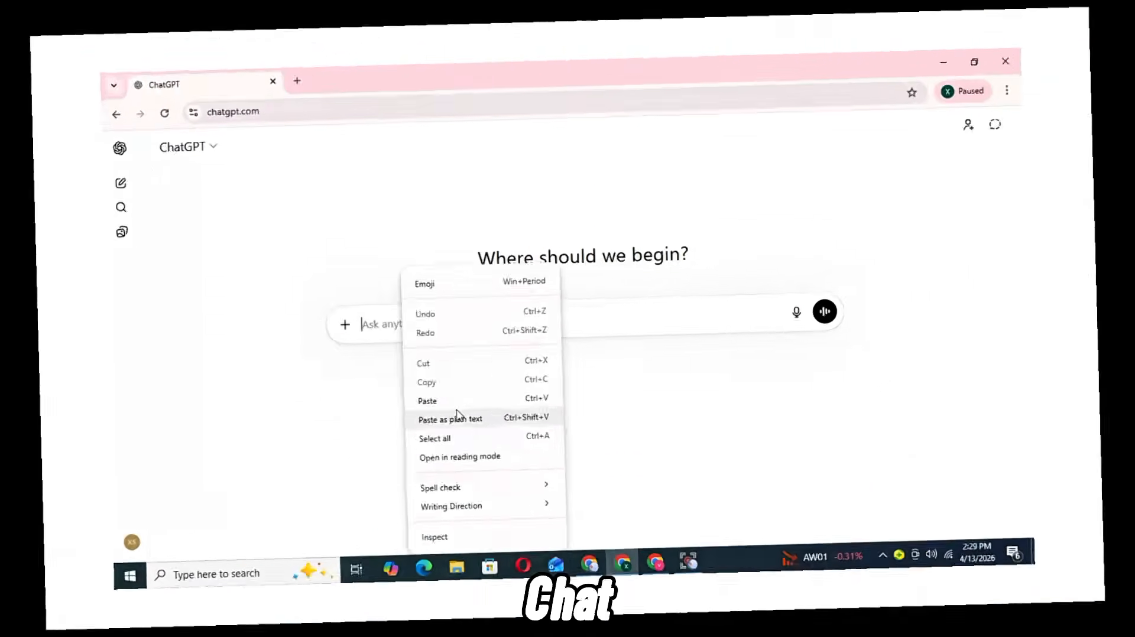
left_click(496, 382)
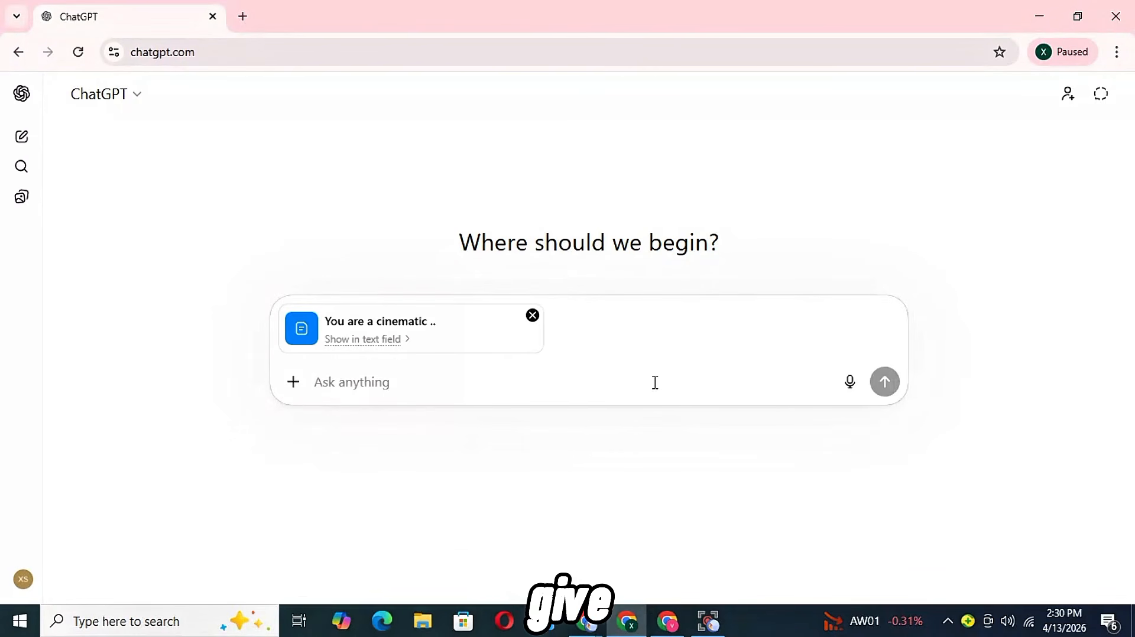
left_click(885, 382)
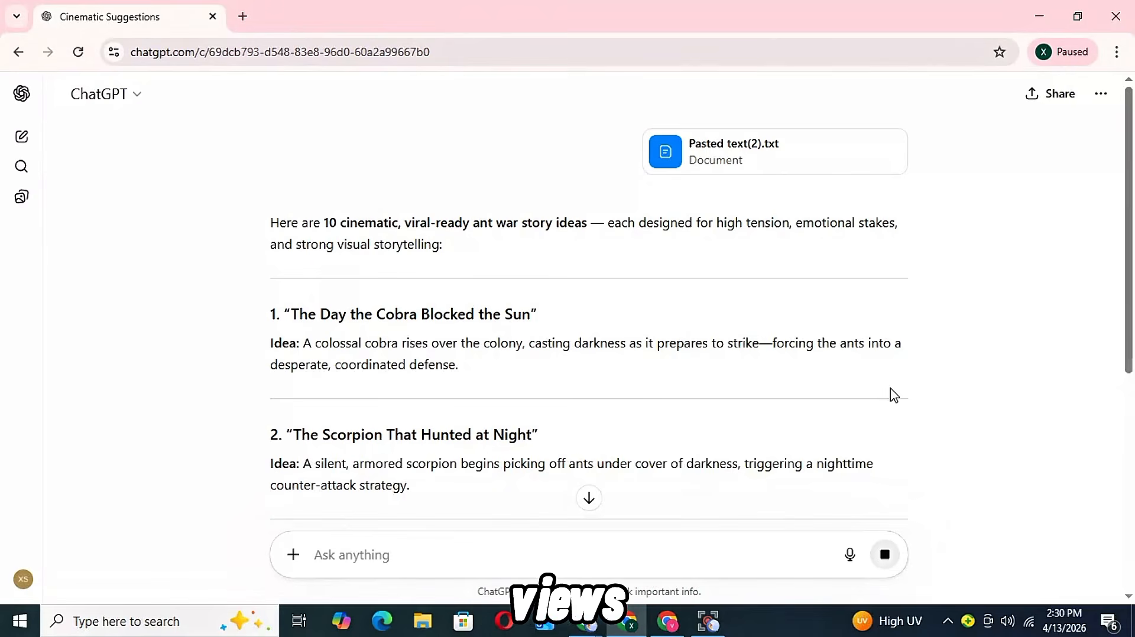
- Pick story idea 8, "The Day the Ground Started Moving", from the suggestions and send its title and idea back as a message
scroll(608, 331, "down", 10)
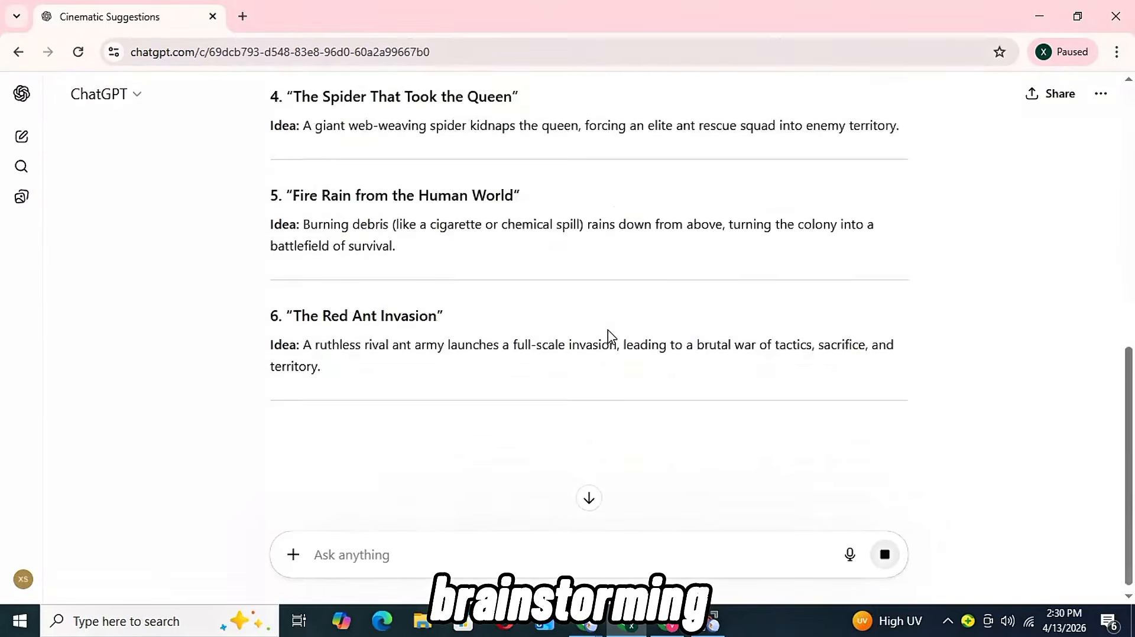
scroll(611, 337, "down", 2)
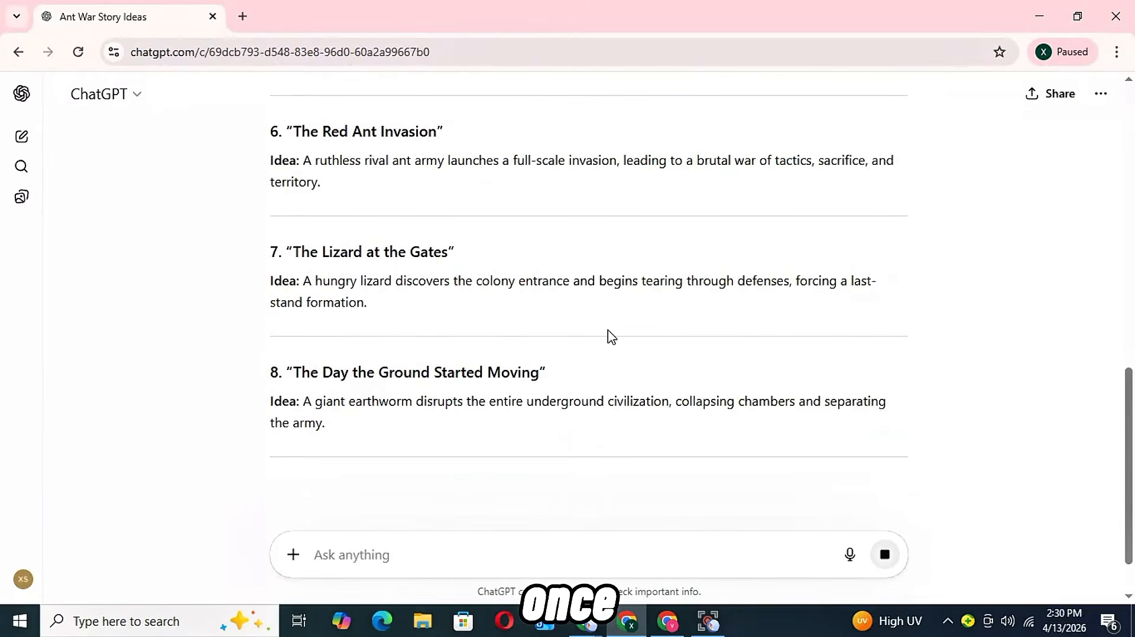
scroll(612, 337, "down", 4)
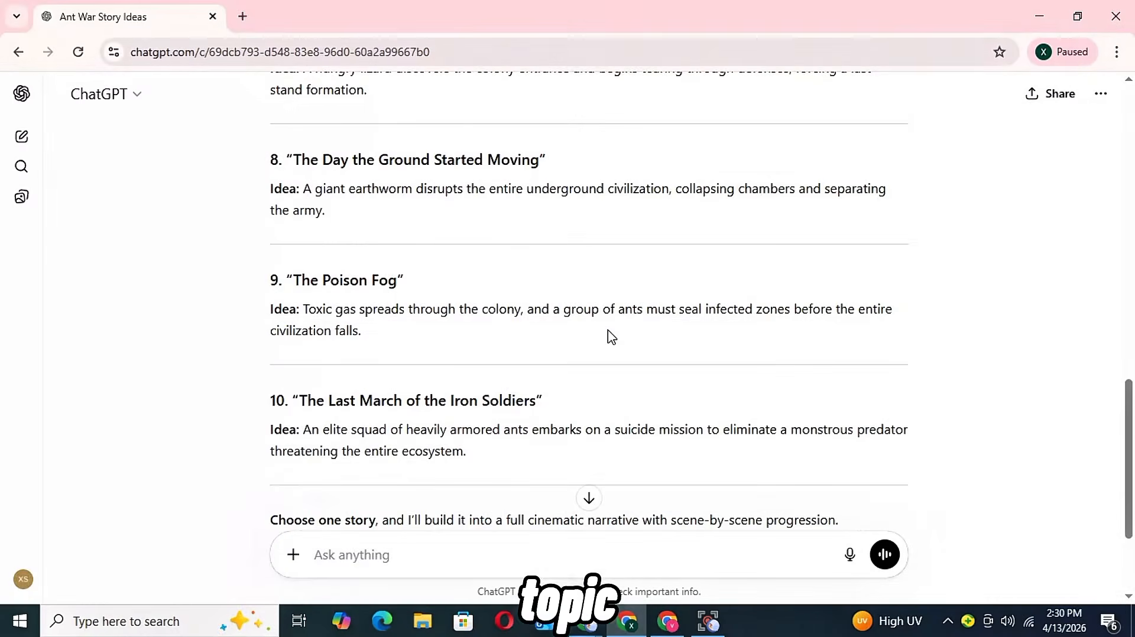
scroll(609, 337, "down", 2)
scroll(609, 337, "up", 15)
scroll(608, 337, "down", 4)
left_click_drag(258, 393, 642, 434)
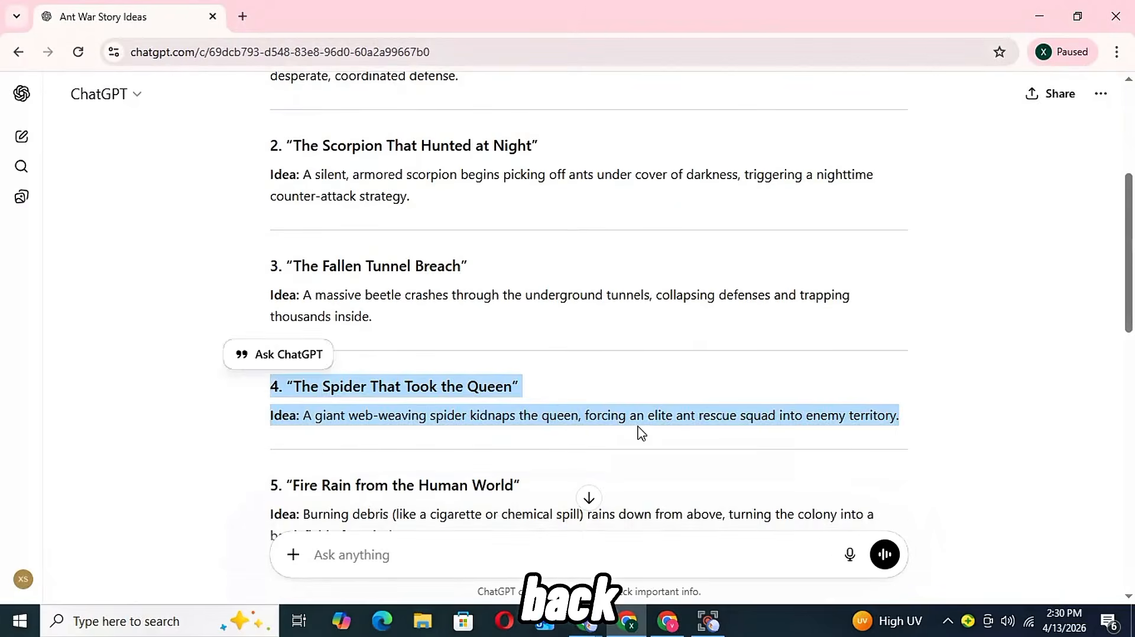
scroll(639, 431, "down", 10)
left_click_drag(266, 296, 331, 455)
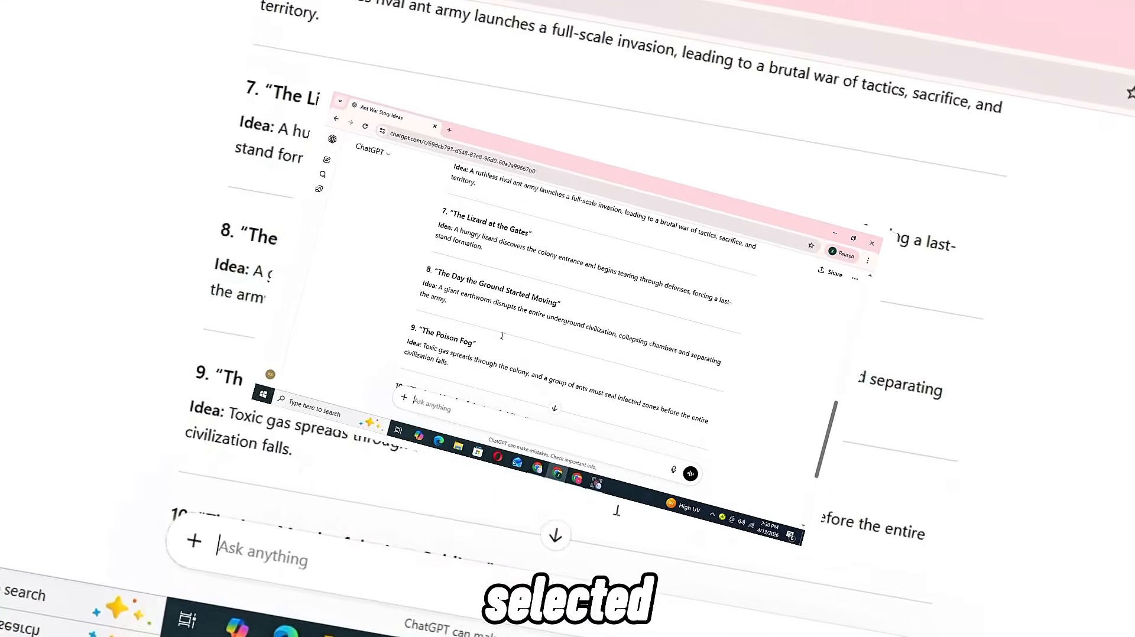
key("ctrl+v")
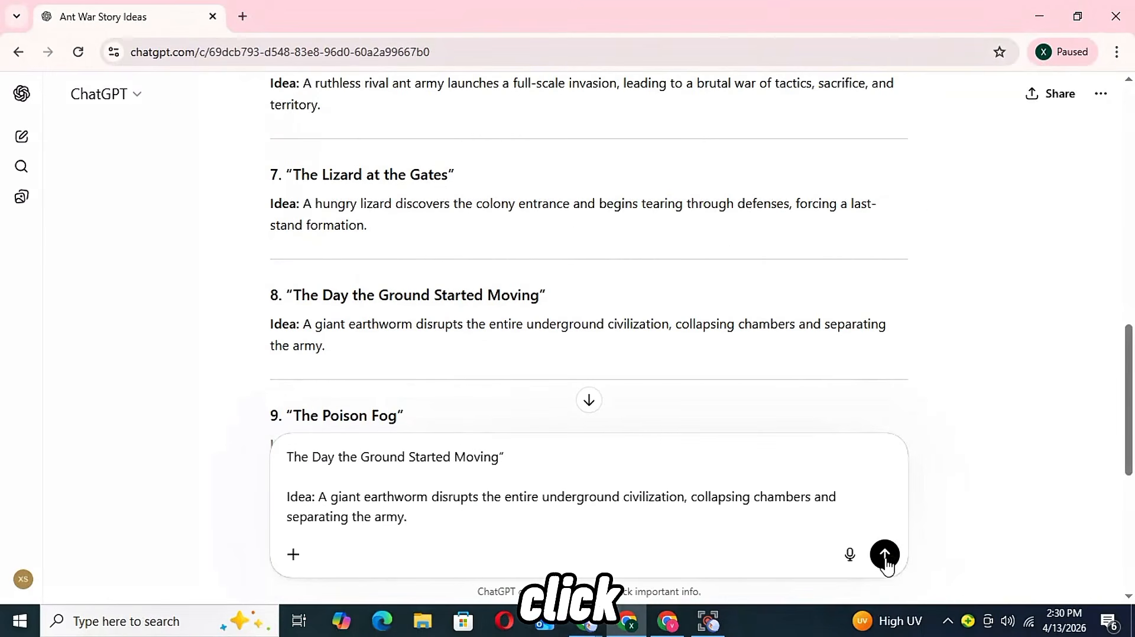
left_click(885, 555)
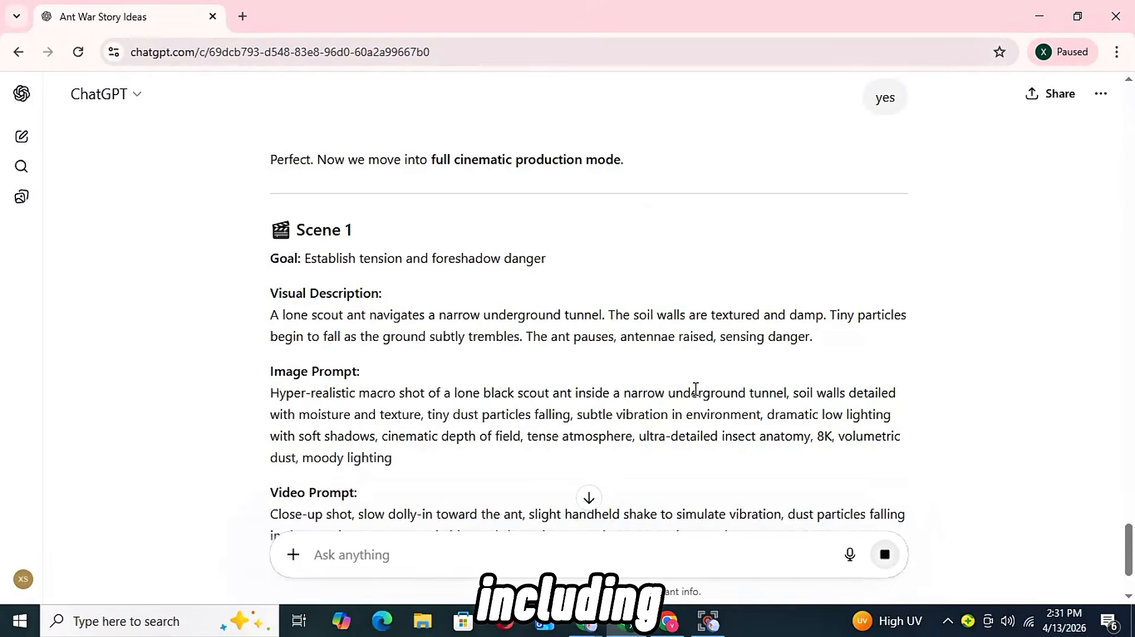
- Review the scene breakdown through to its end, including each scene's image, video and sound prompts, and return to Scene 1
scroll(584, 301, "down", 5)
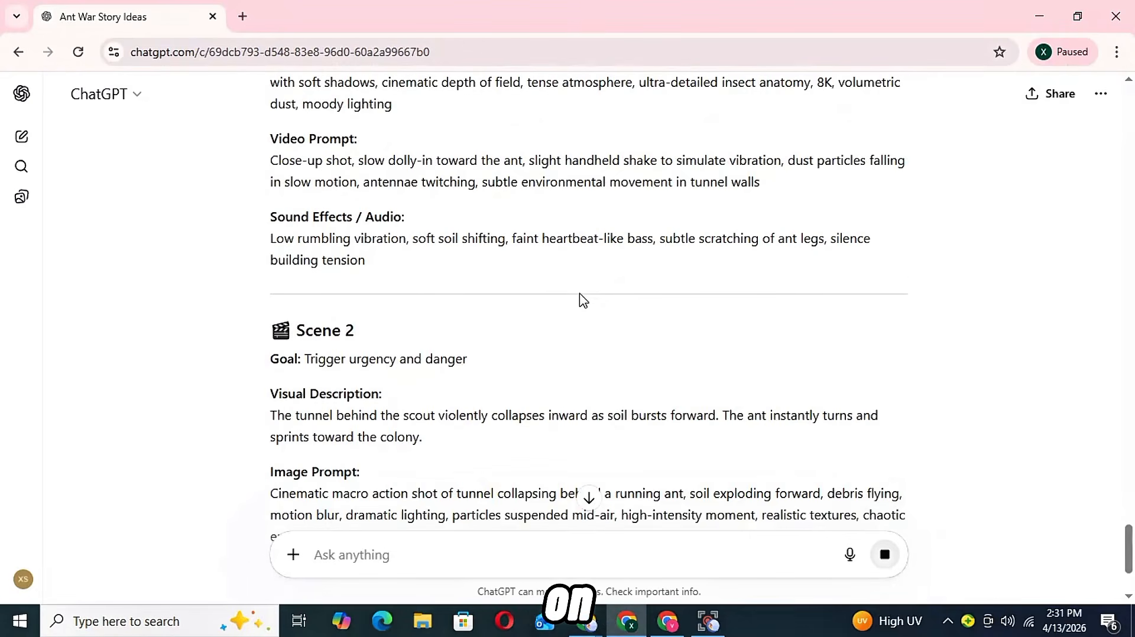
scroll(583, 300, "down", 3)
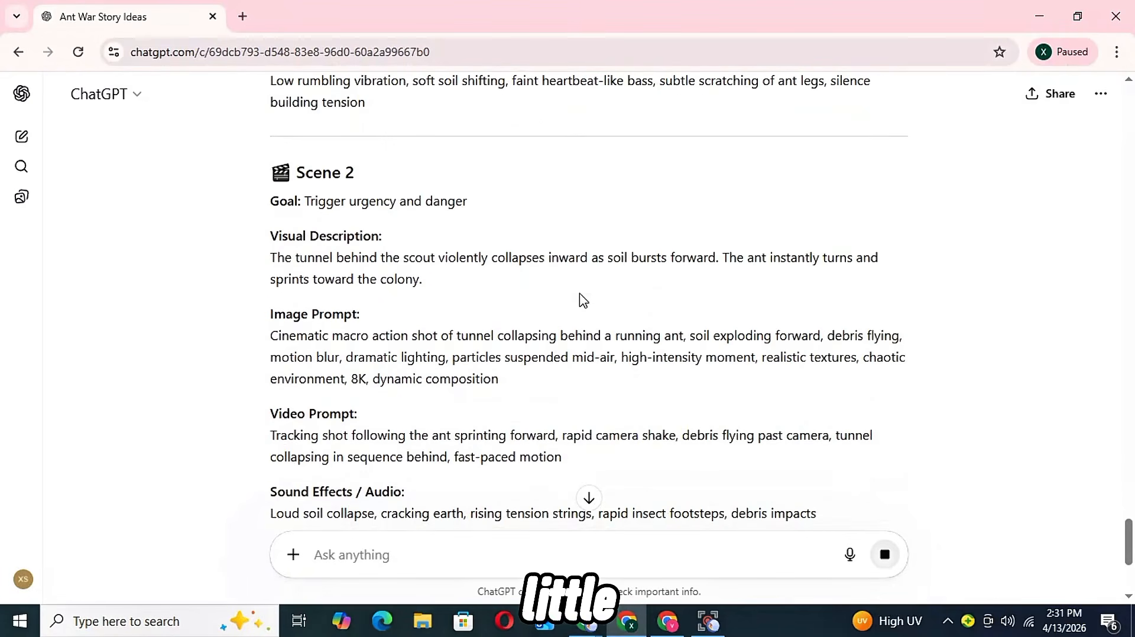
scroll(584, 300, "down", 8)
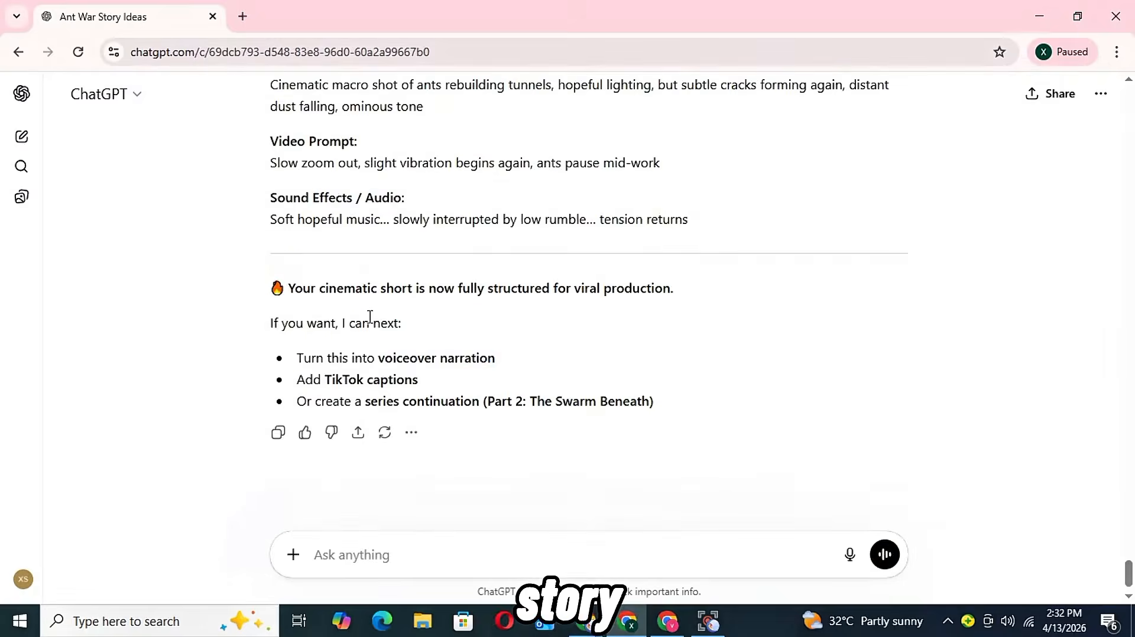
scroll(370, 318, "up", 1)
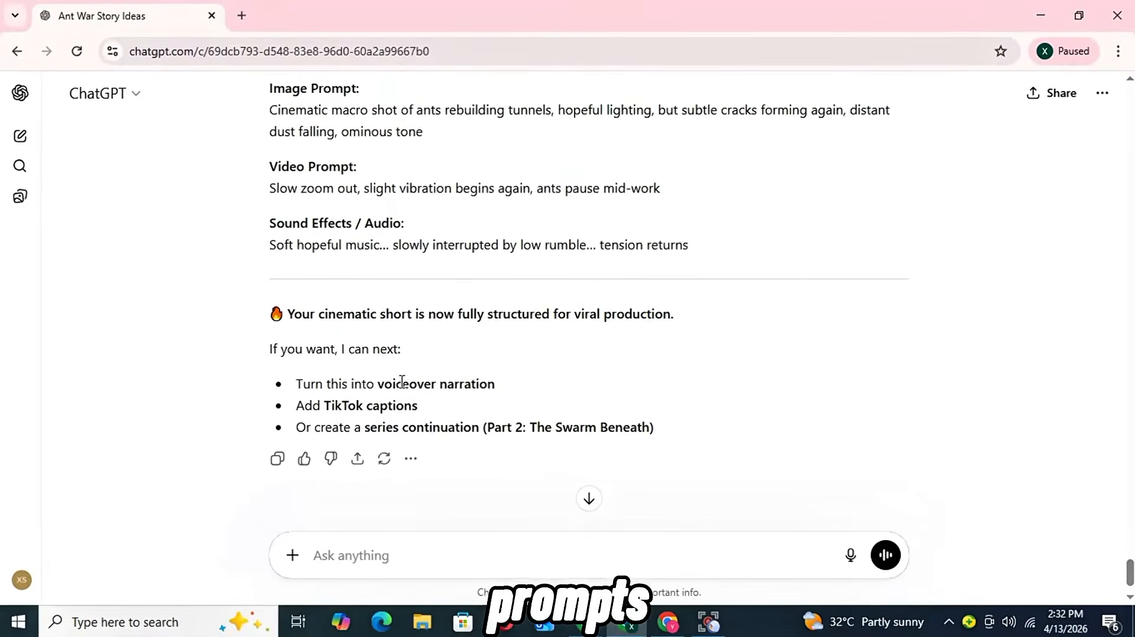
scroll(402, 381, "up", 8)
scroll(404, 388, "up", 20)
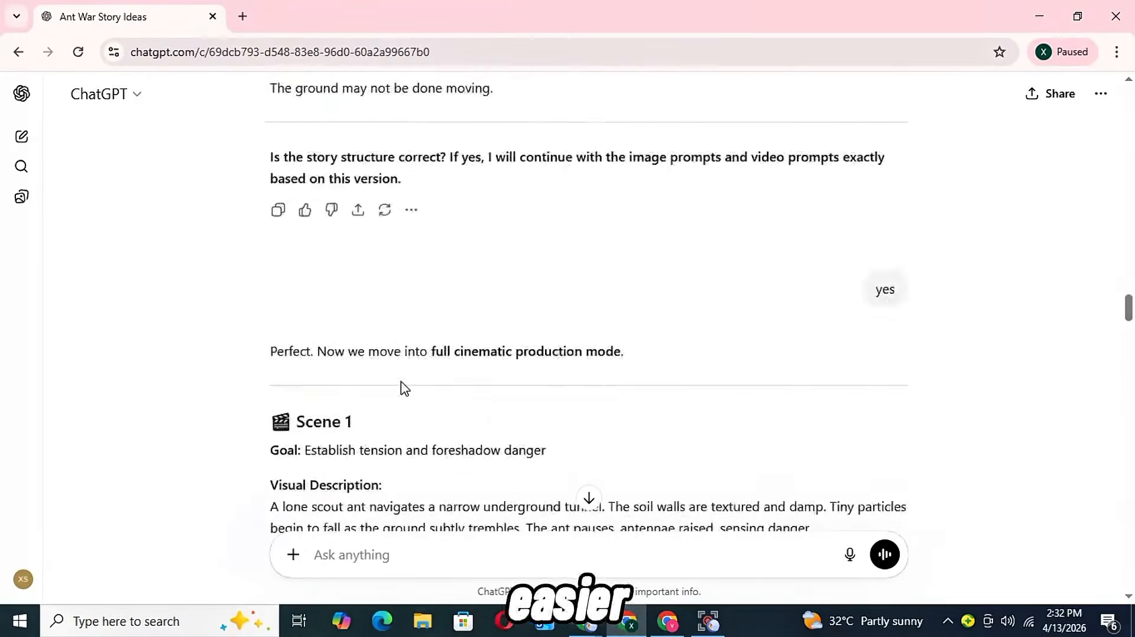
scroll(401, 388, "up", 3)
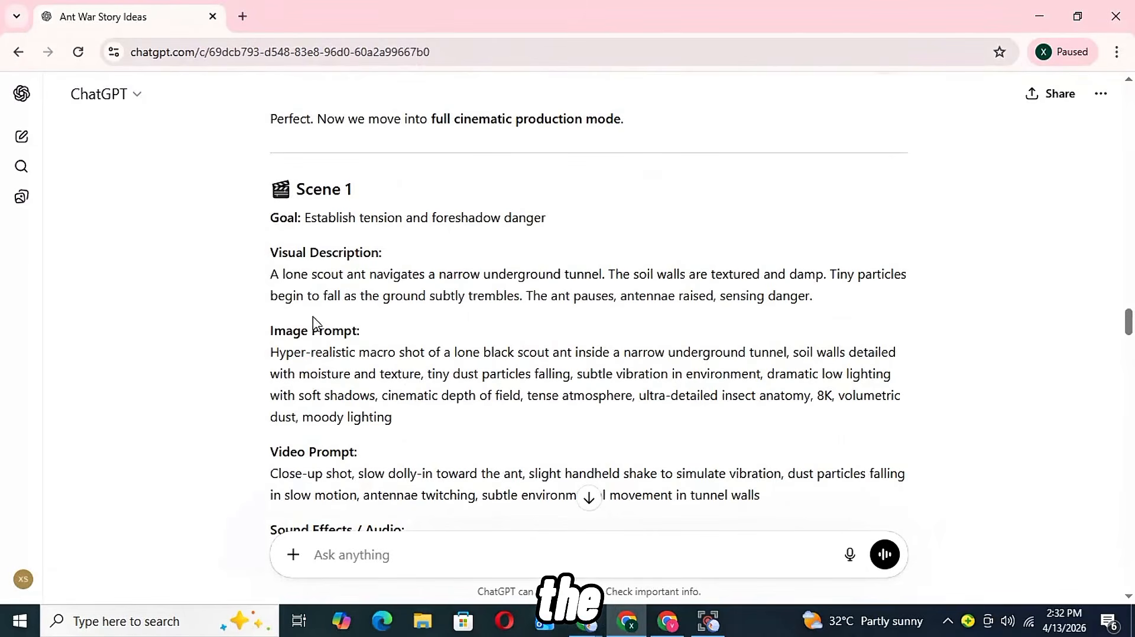
scroll(273, 282, "down", 1)
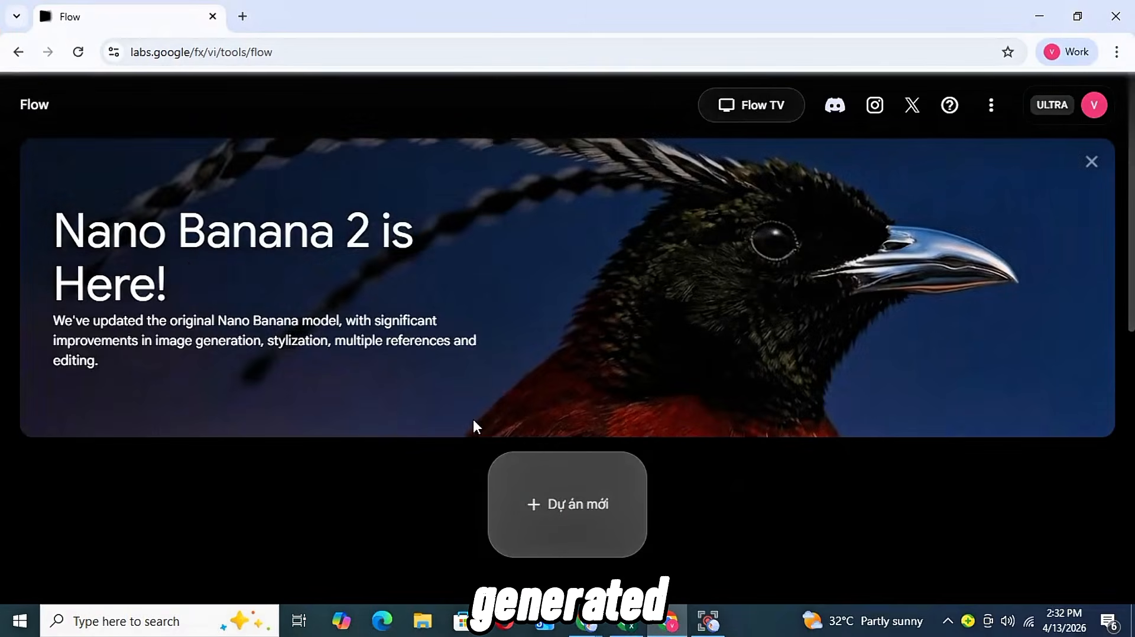
- Switch to Google Flow and start a new project
triple_click(139, 239)
left_click(138, 239)
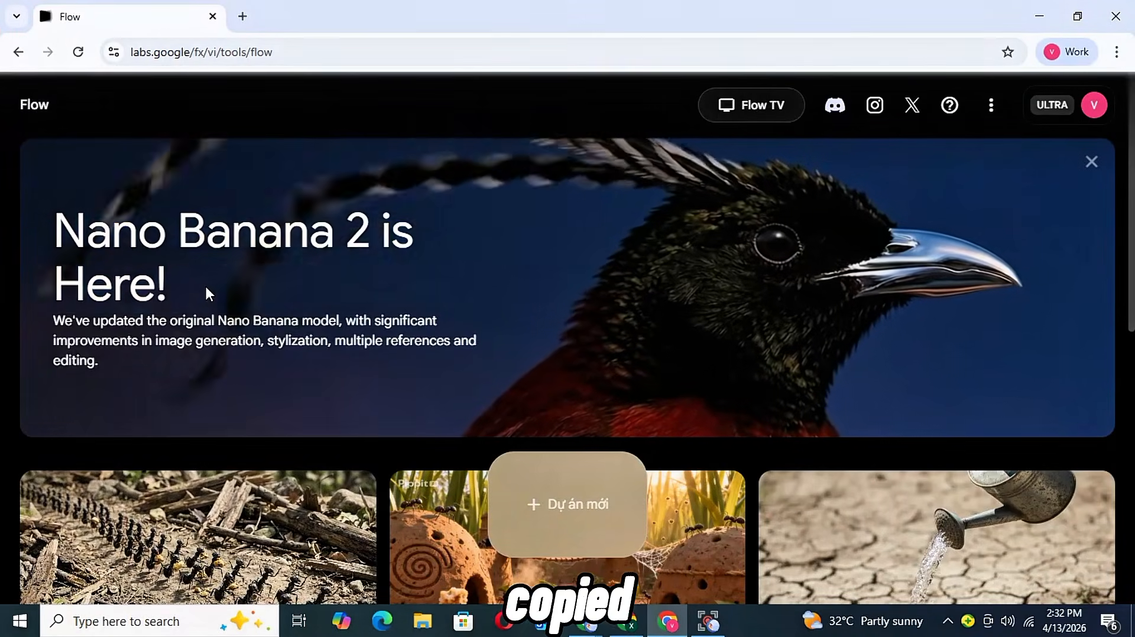
left_click(562, 503)
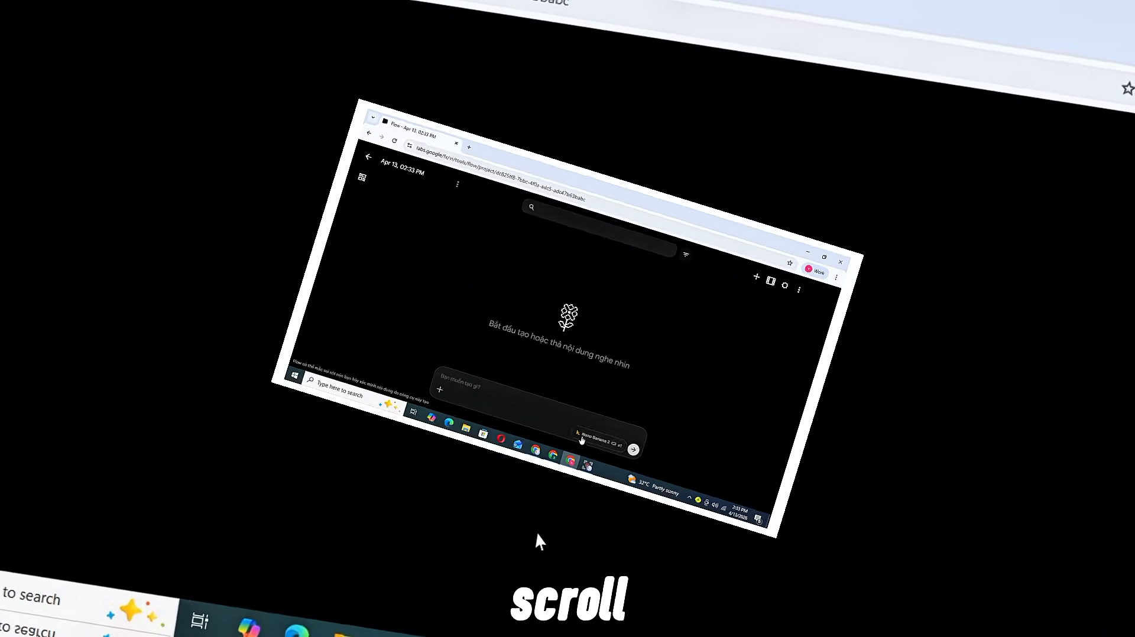
- Generate images from the pasted Scene 1 image prompt using Nano Banana 2, 16:9 and x2 outputs
left_click(688, 559)
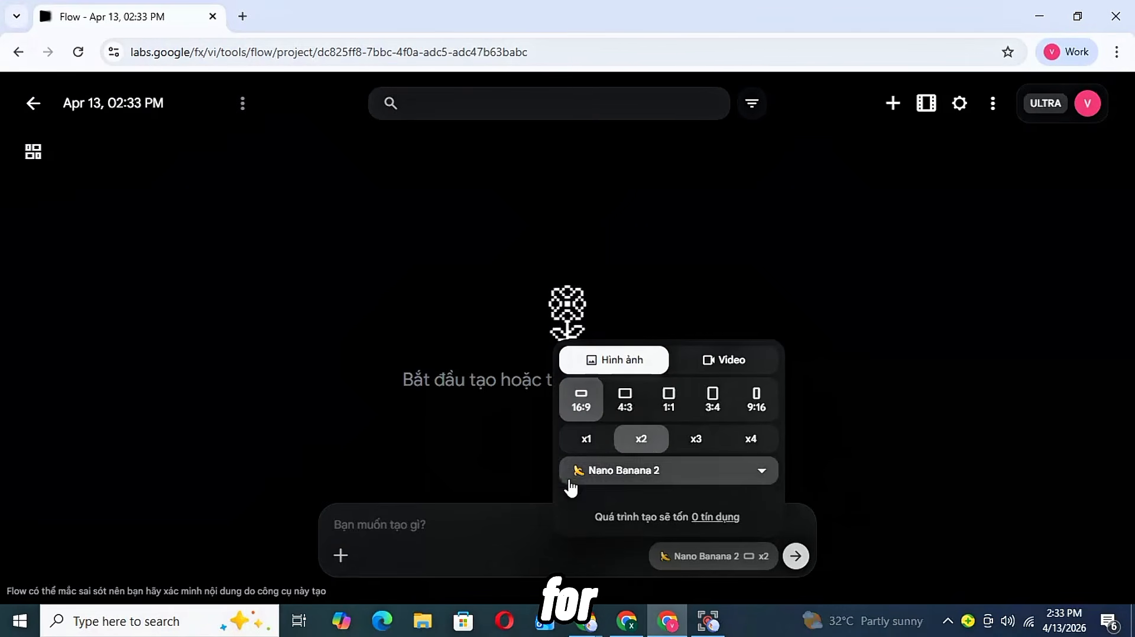
left_click(463, 520)
right_click(461, 523)
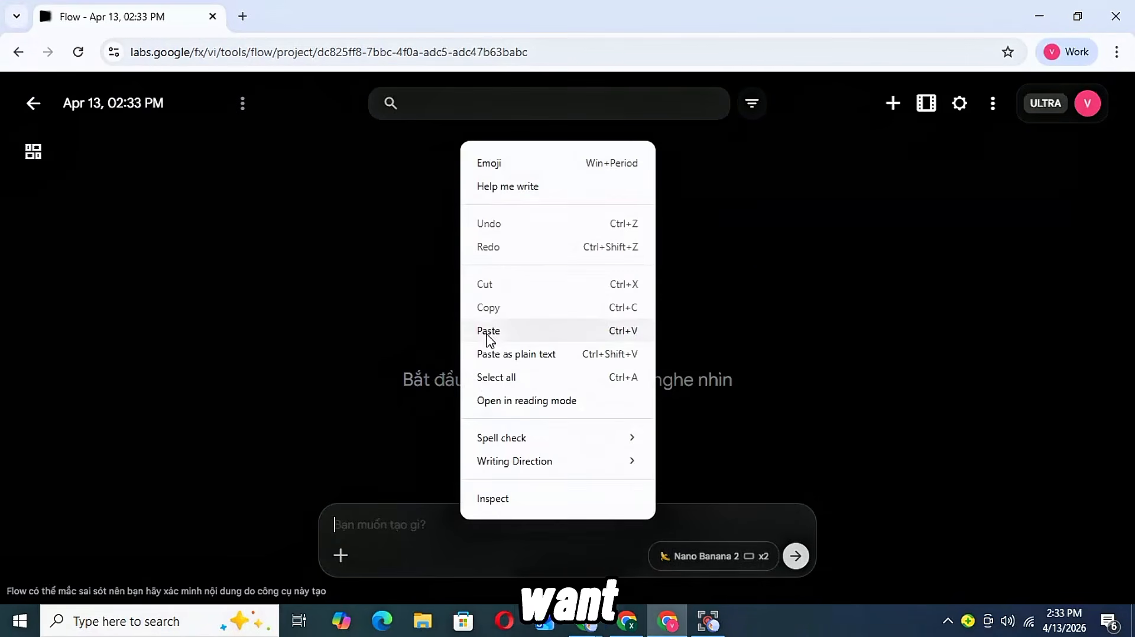
left_click(489, 331)
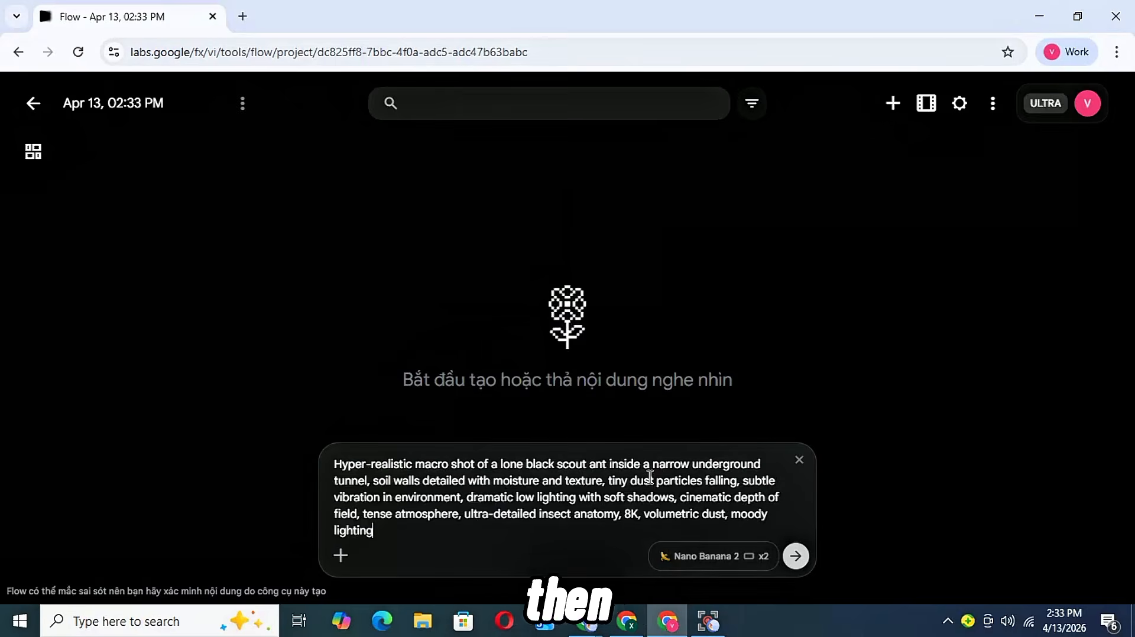
left_click(797, 556)
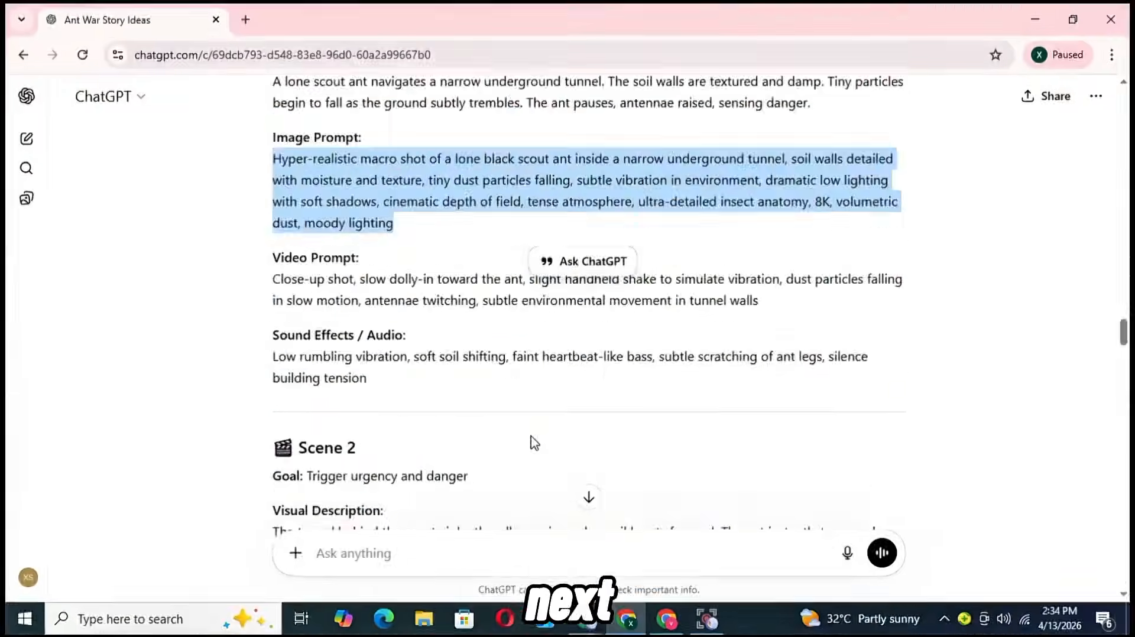
- Copy the Scene 2 image prompt from ChatGPT, paste it into the Flow project and generate its images
scroll(535, 444, "down", 5)
triple_click(470, 368)
key("ctrl+c")
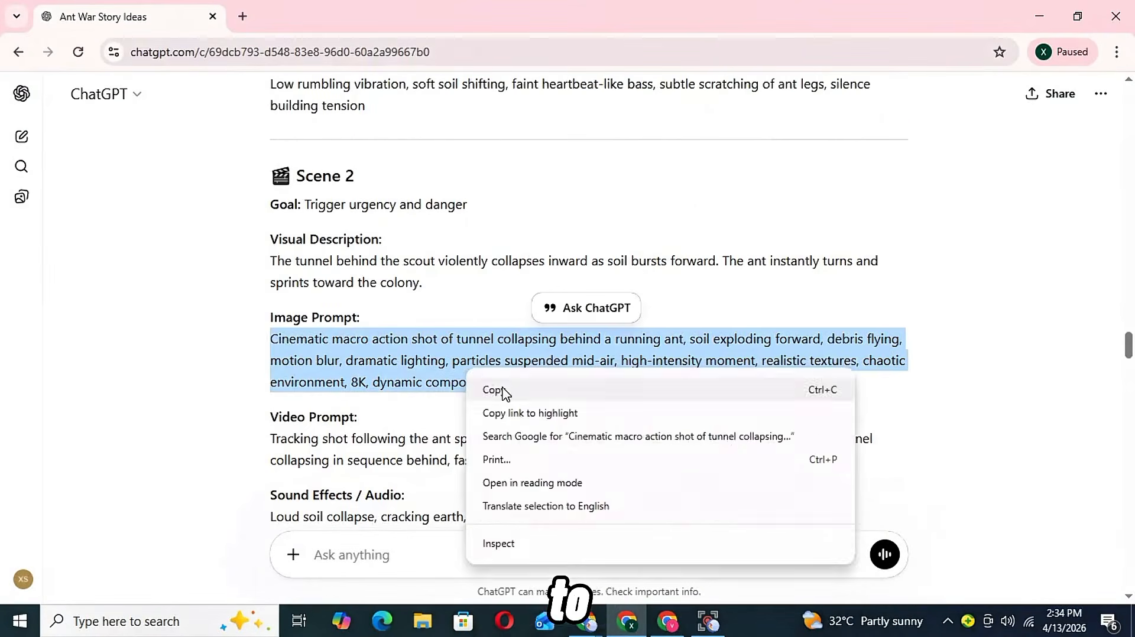
left_click(657, 618)
right_click(559, 531)
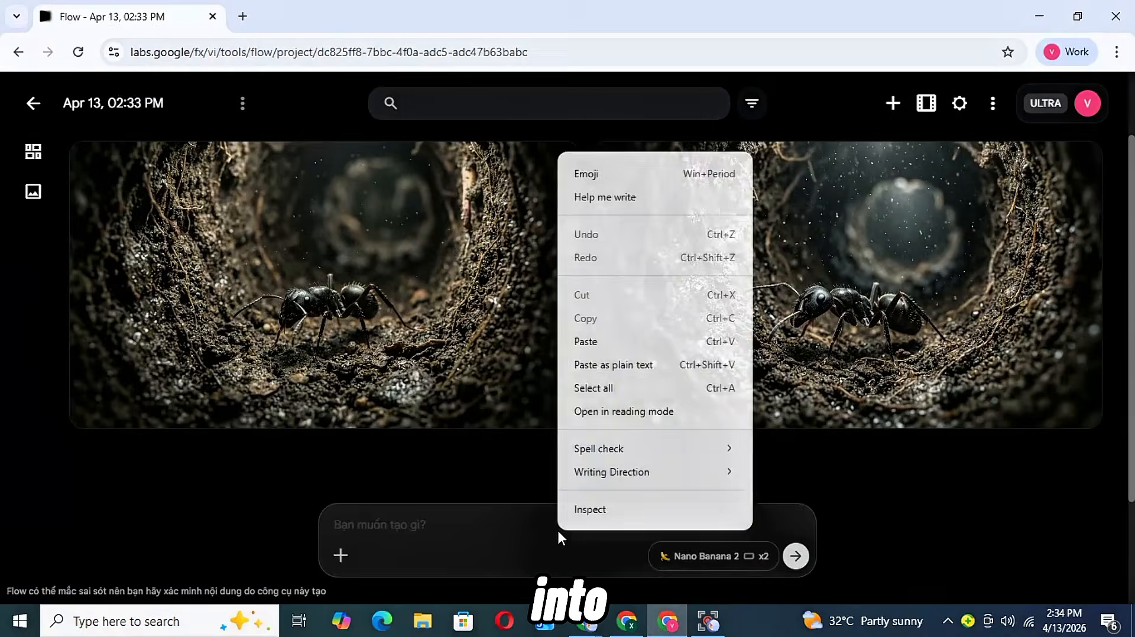
left_click(576, 348)
left_click(796, 556)
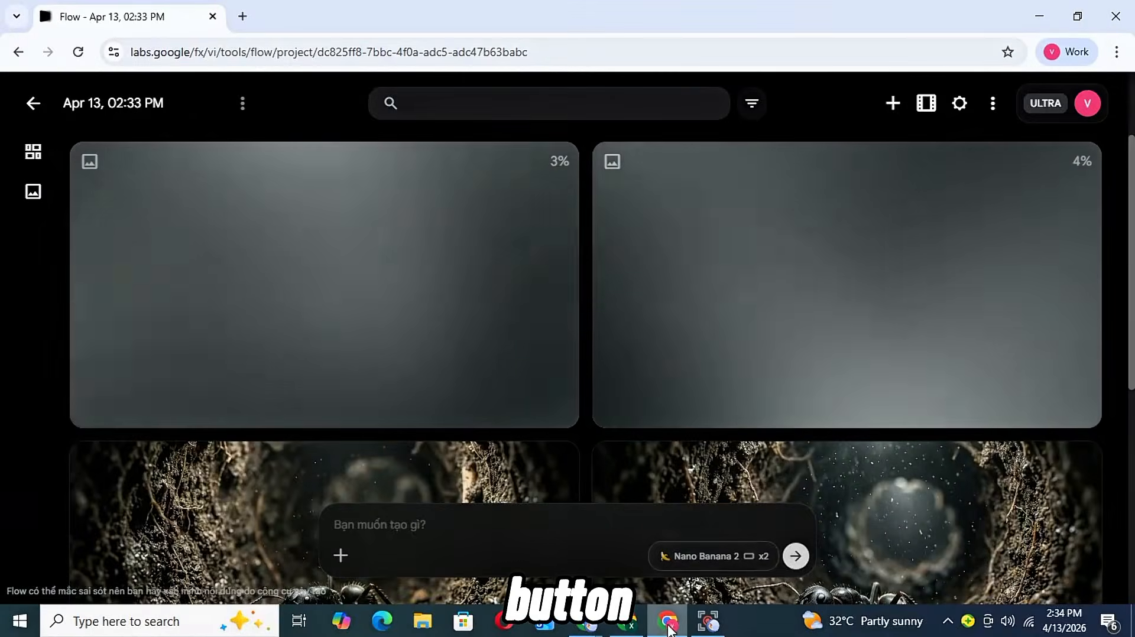
- Copy the Scene 3 image prompt about the massive ant colony chamber from ChatGPT and generate its images in Flow
key("alt+Tab")
scroll(533, 416, "down", 6)
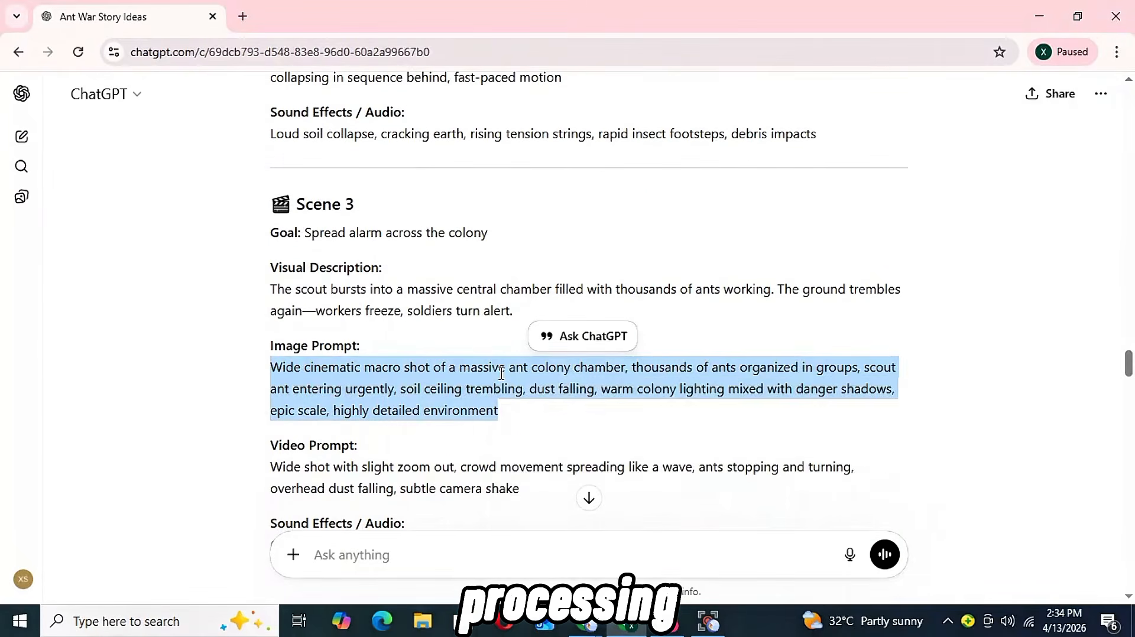
left_click(668, 621)
right_click(507, 528)
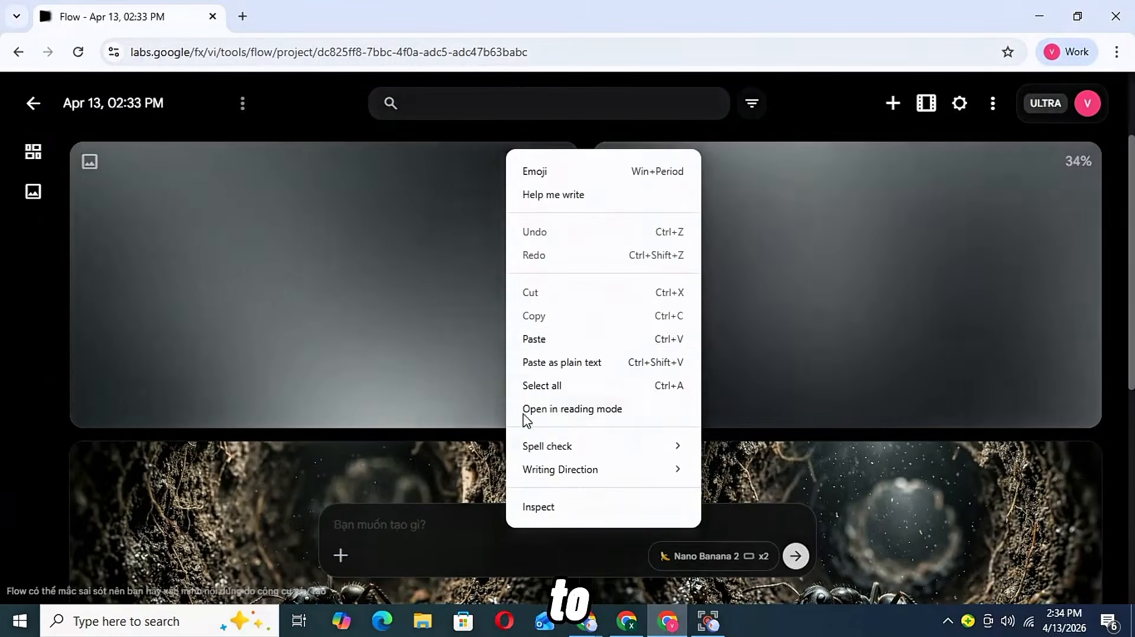
left_click(532, 337)
left_click(798, 562)
key("alt+Tab")
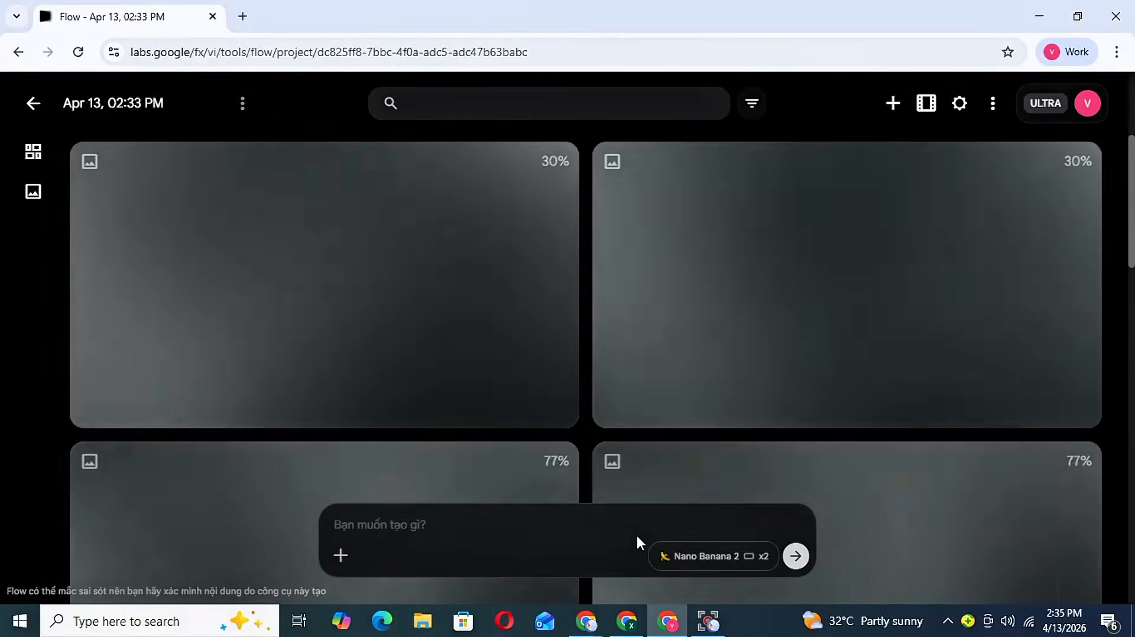
- Paste the next scene image prompts, including the one of ants communicating with a worm shadow behind soil walls, and generate their images
scroll(583, 470, "down", 3)
scroll(583, 471, "up", 10)
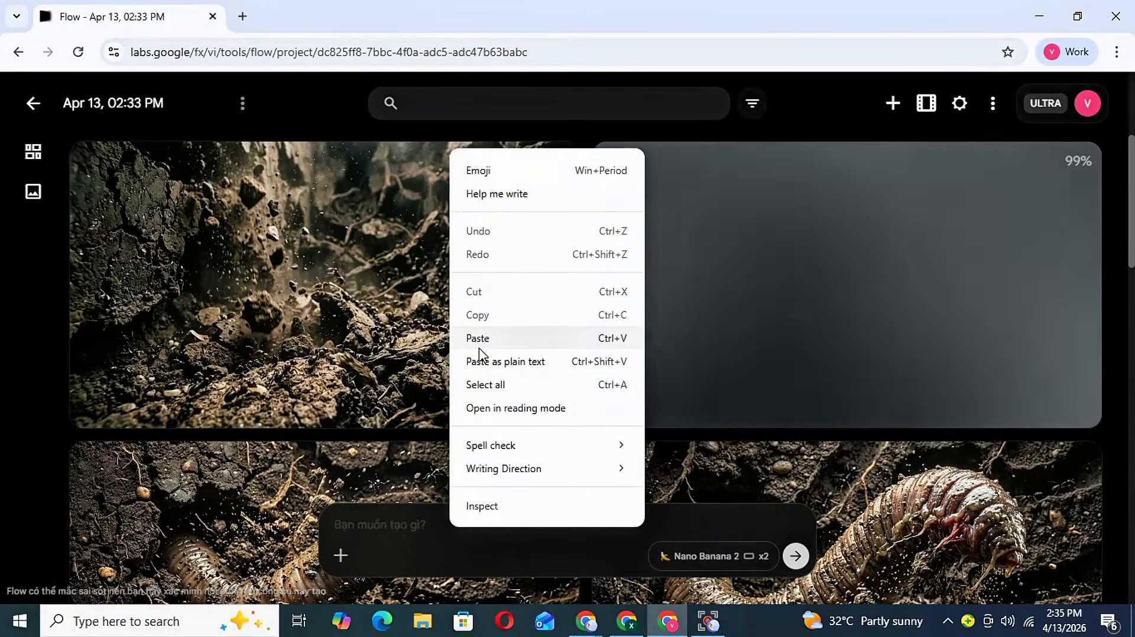
left_click(479, 349)
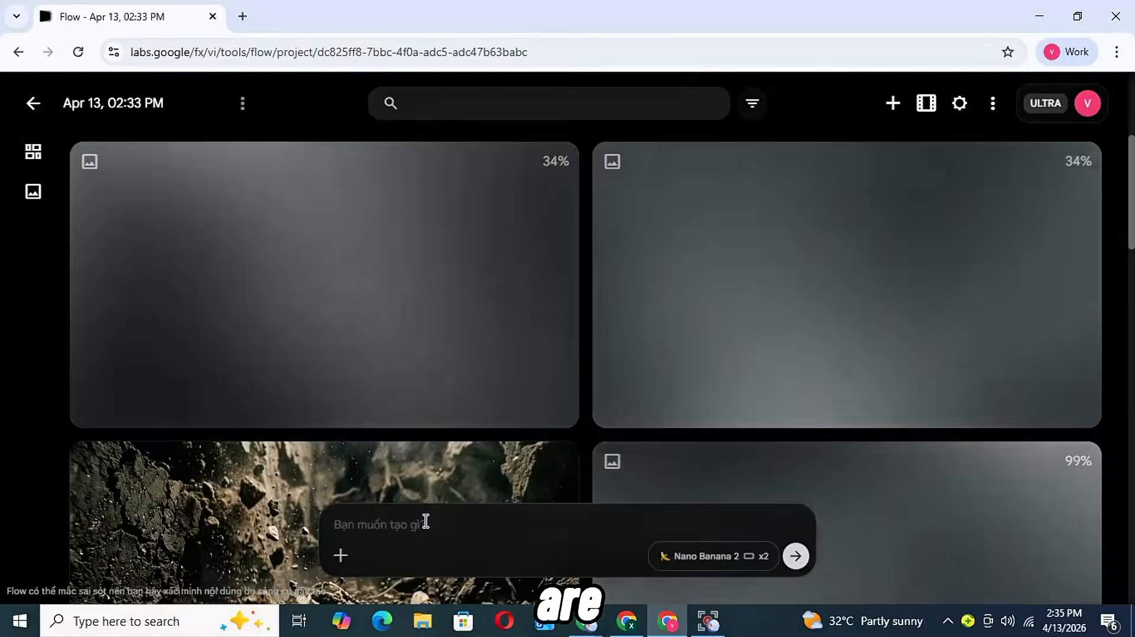
key("ctrl+v")
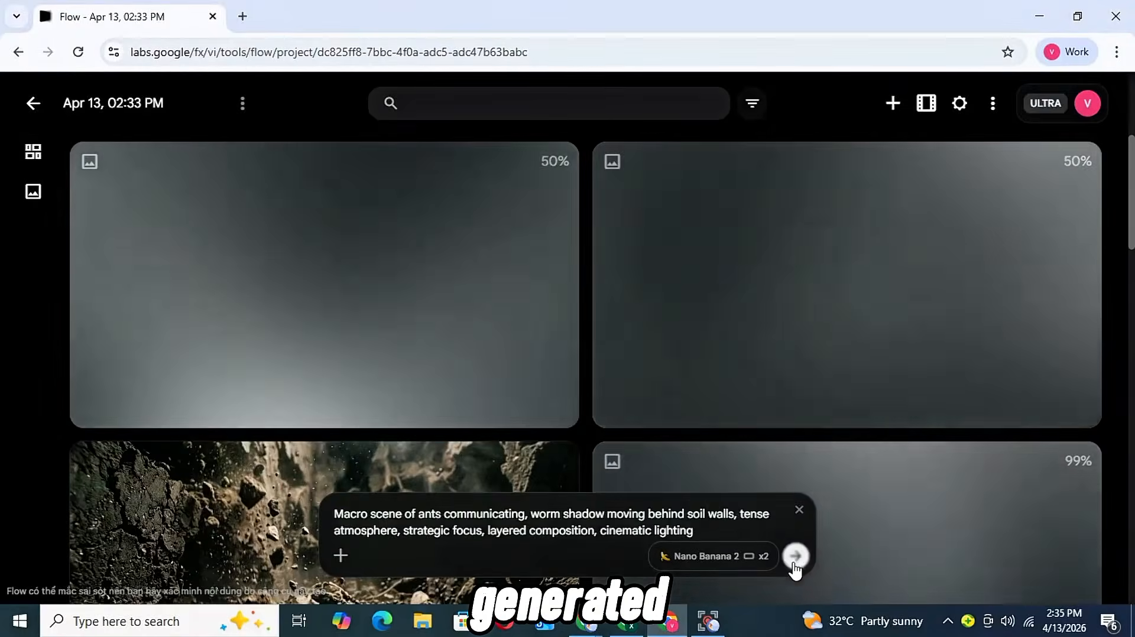
left_click(793, 556)
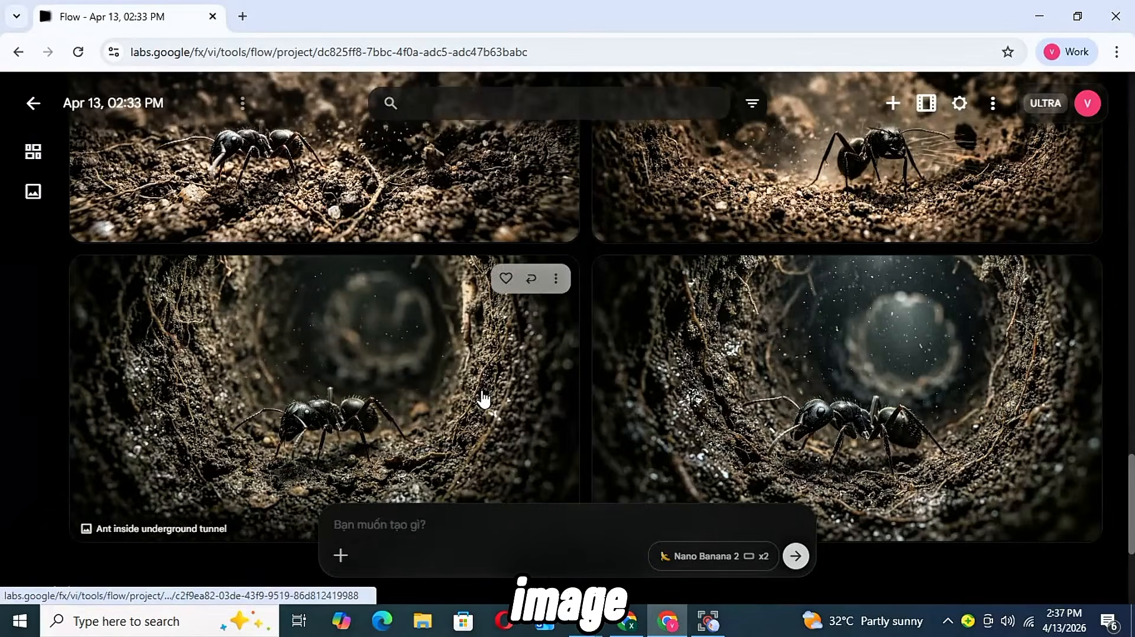
- Attach the underground tunnel ant image to the Flow prompt and paste in the Scene 1 video and sound prompt from ChatGPT
left_click_drag(484, 399, 598, 531)
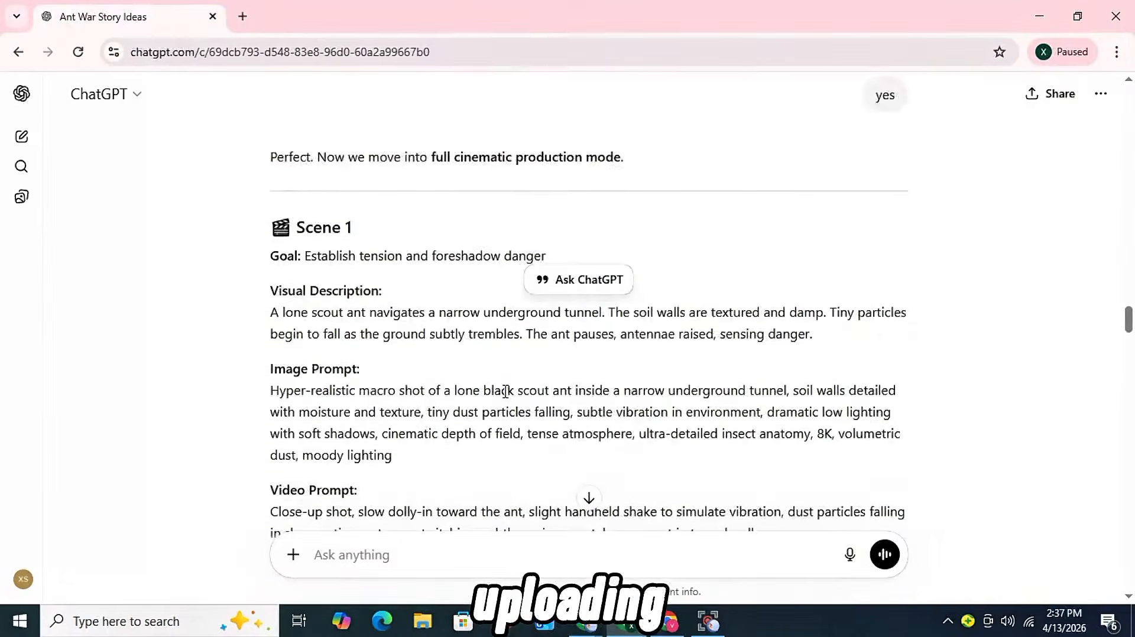
scroll(507, 399, "down", 3)
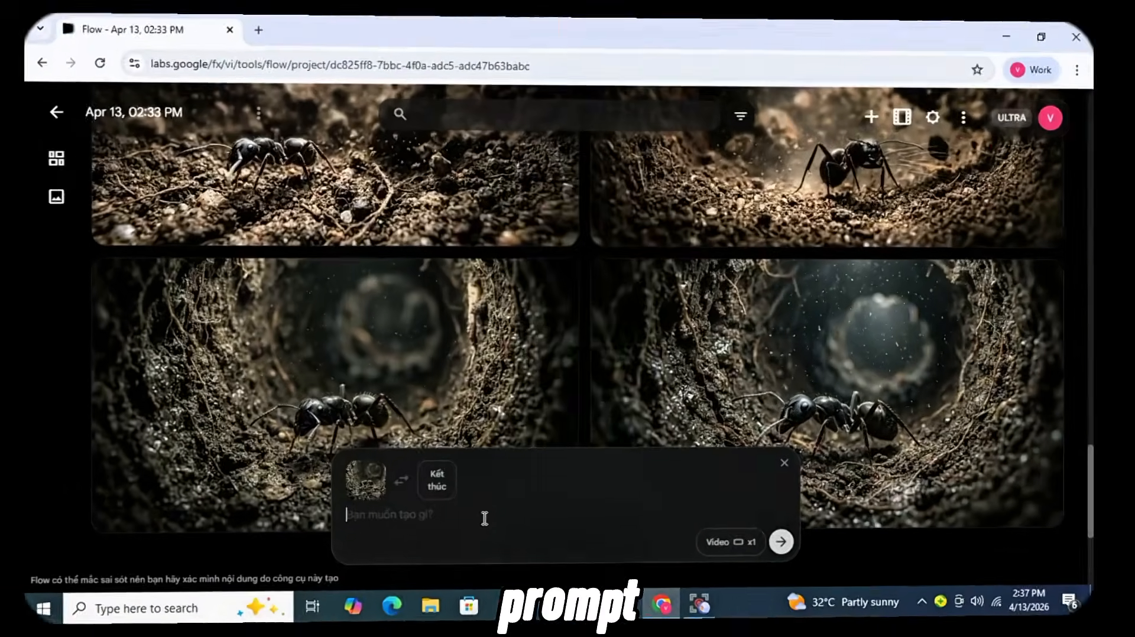
right_click(479, 526)
left_click(506, 340)
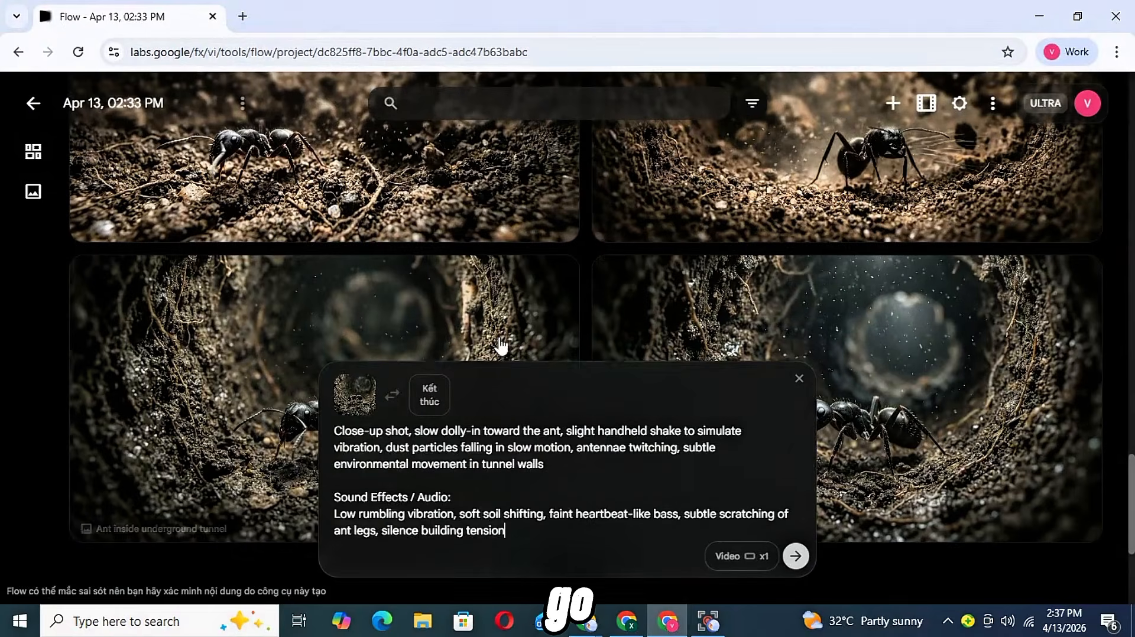
- Set the generation to Video with ingredients, 16:9, x1 and Veo 3.1 - Fast [Lower Priority], and generate the Scene 1 clip
left_click(742, 557)
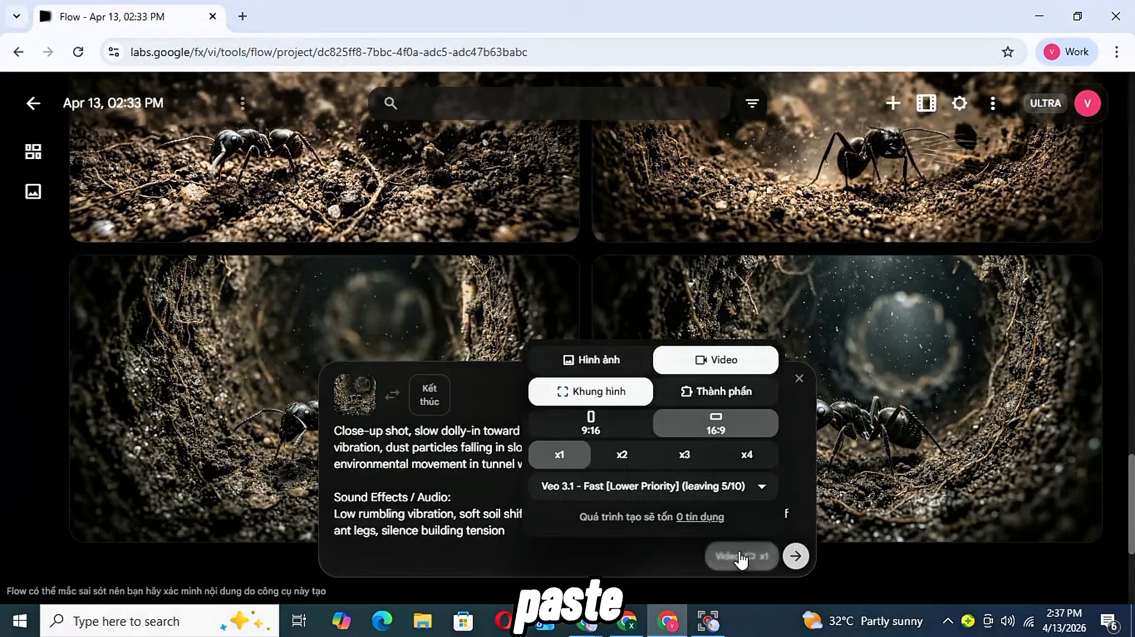
left_click(719, 491)
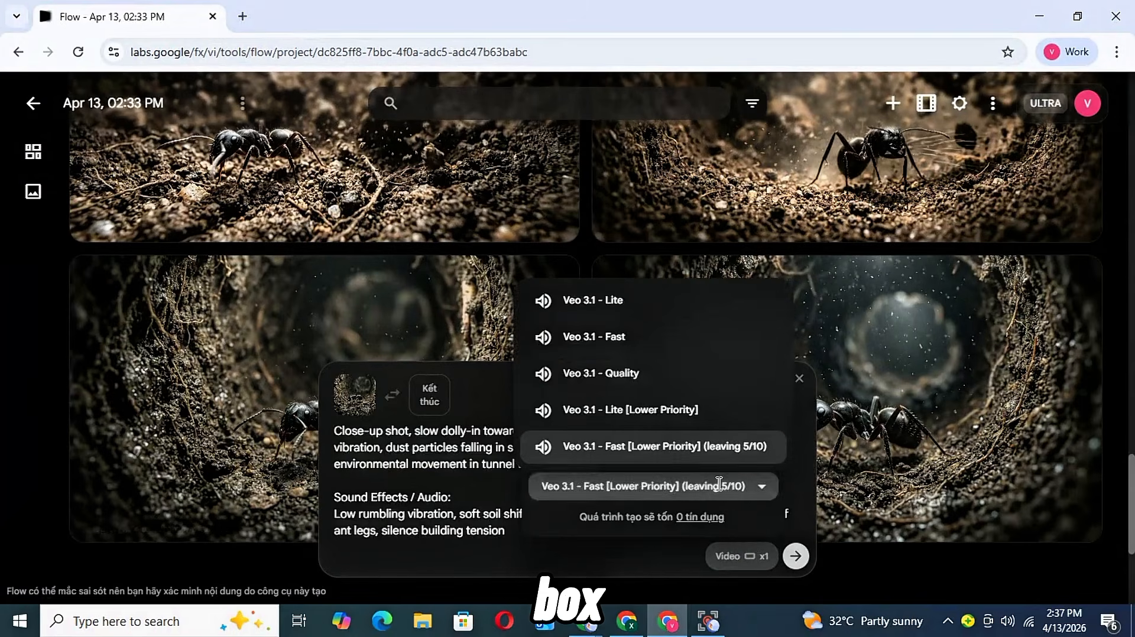
left_click(657, 417)
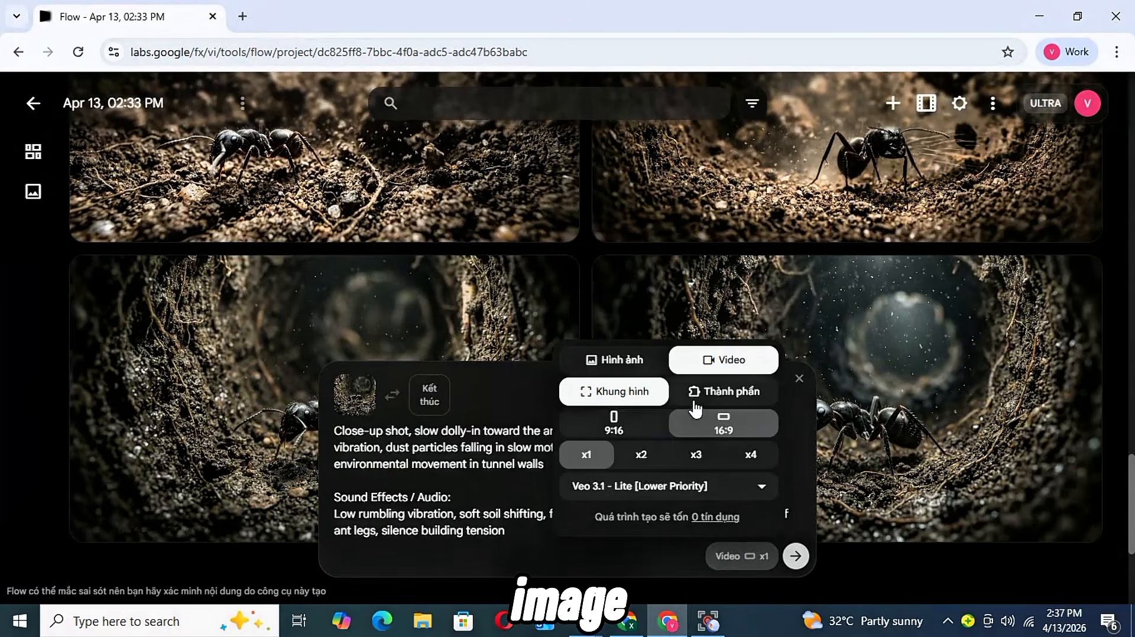
left_click(730, 485)
left_click(700, 449)
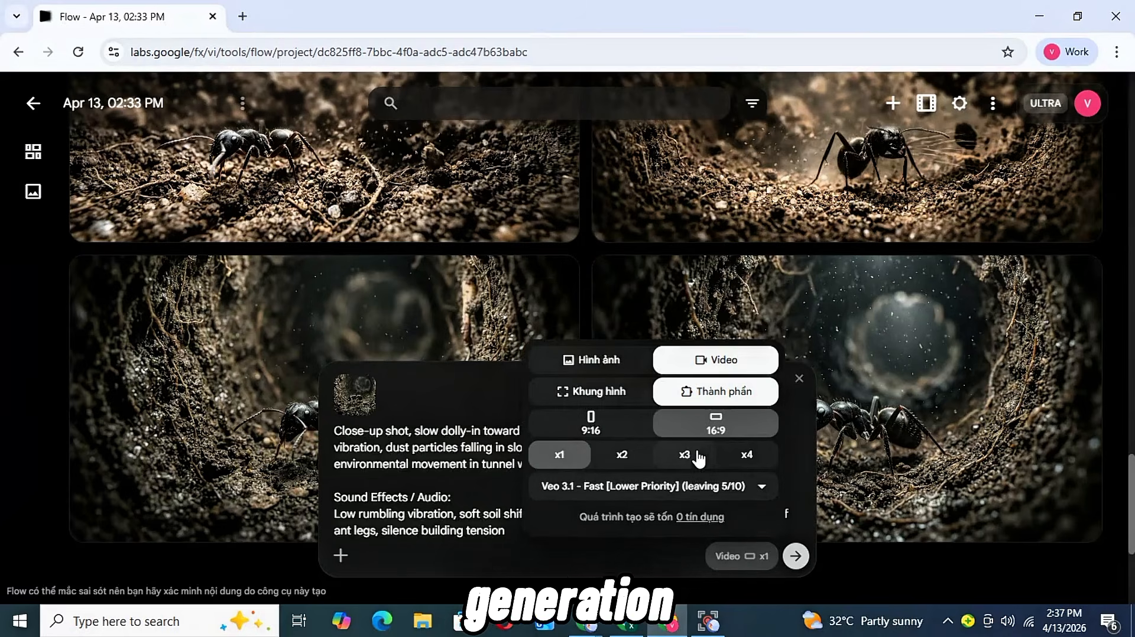
left_click(451, 493)
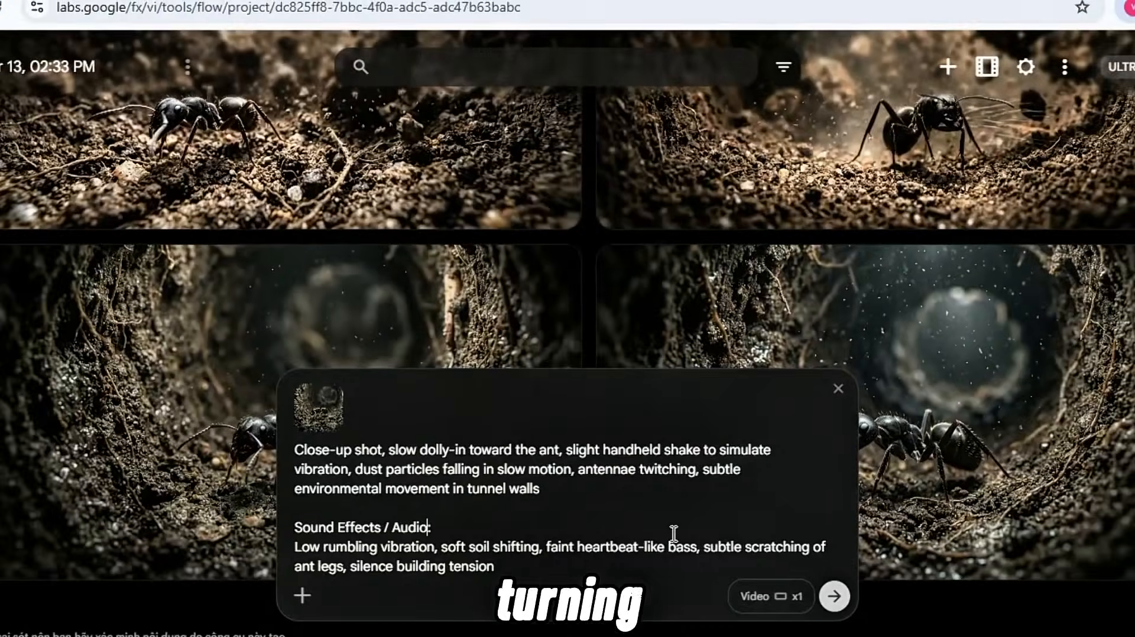
key("Return")
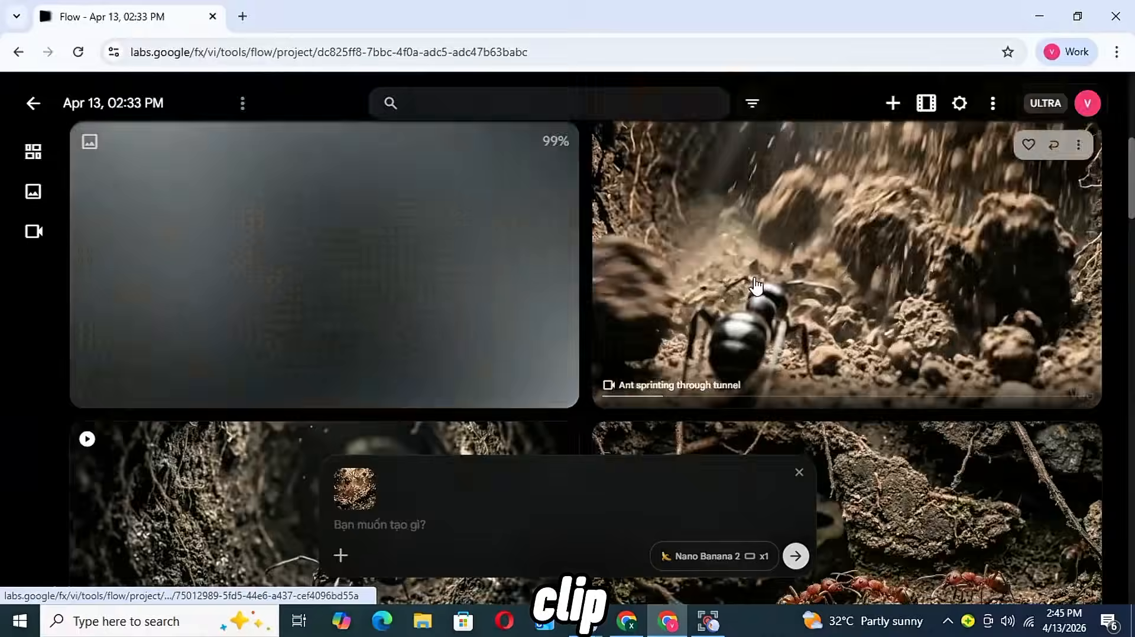
- Reuse the wide-shot colony crowd movement prompt and generate it as a frame-based video at 16:9 and x1
left_click(650, 266)
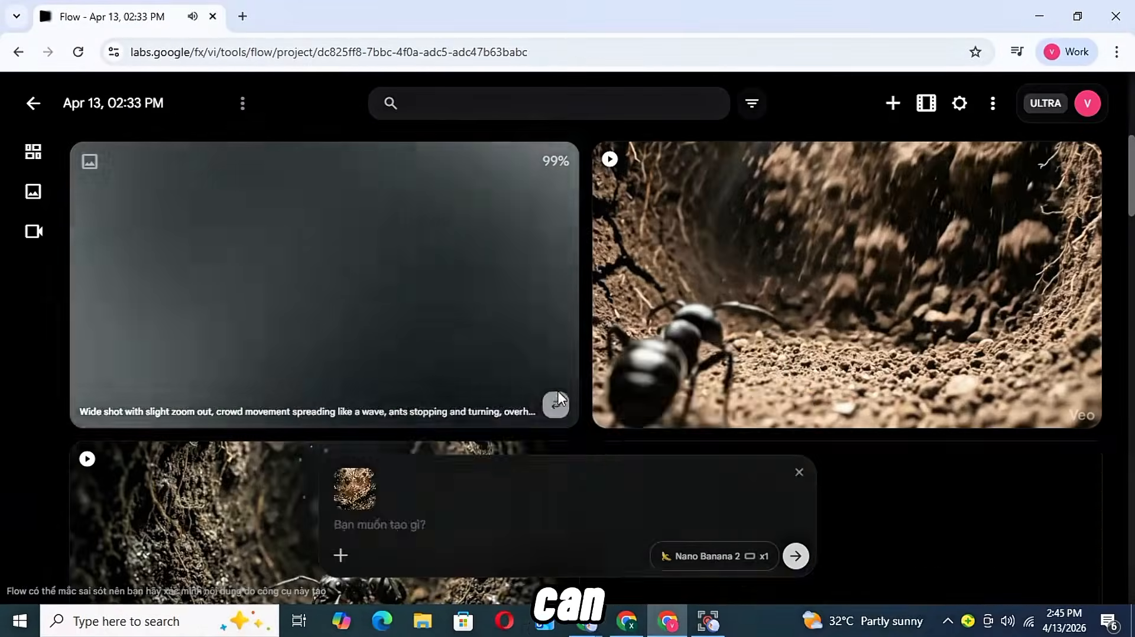
left_click(717, 553)
left_click(727, 362)
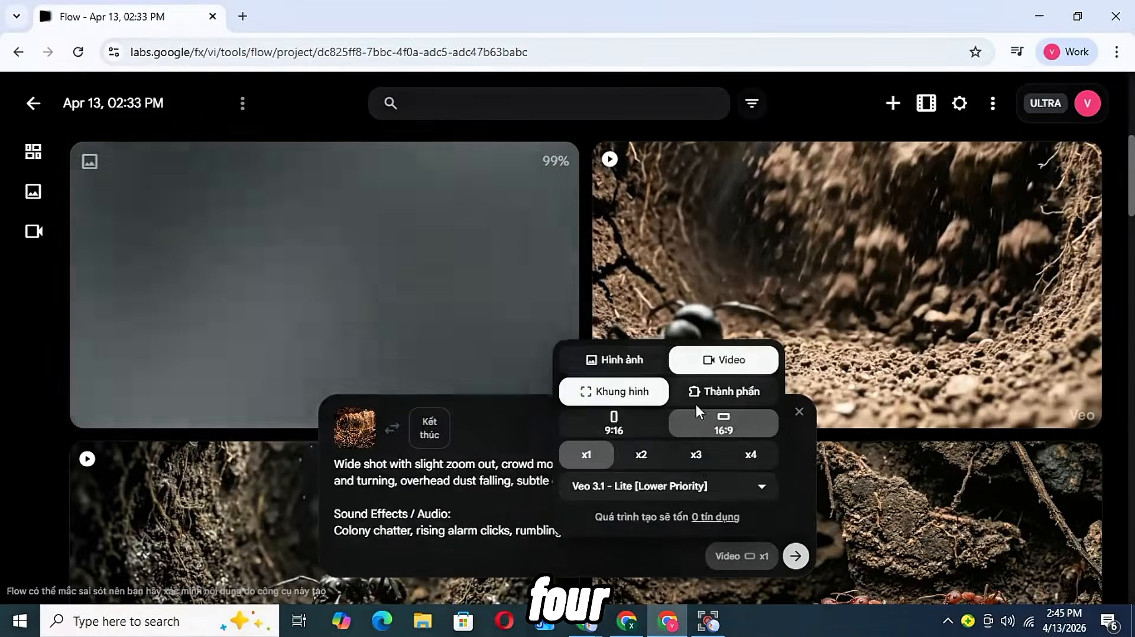
left_click(672, 484)
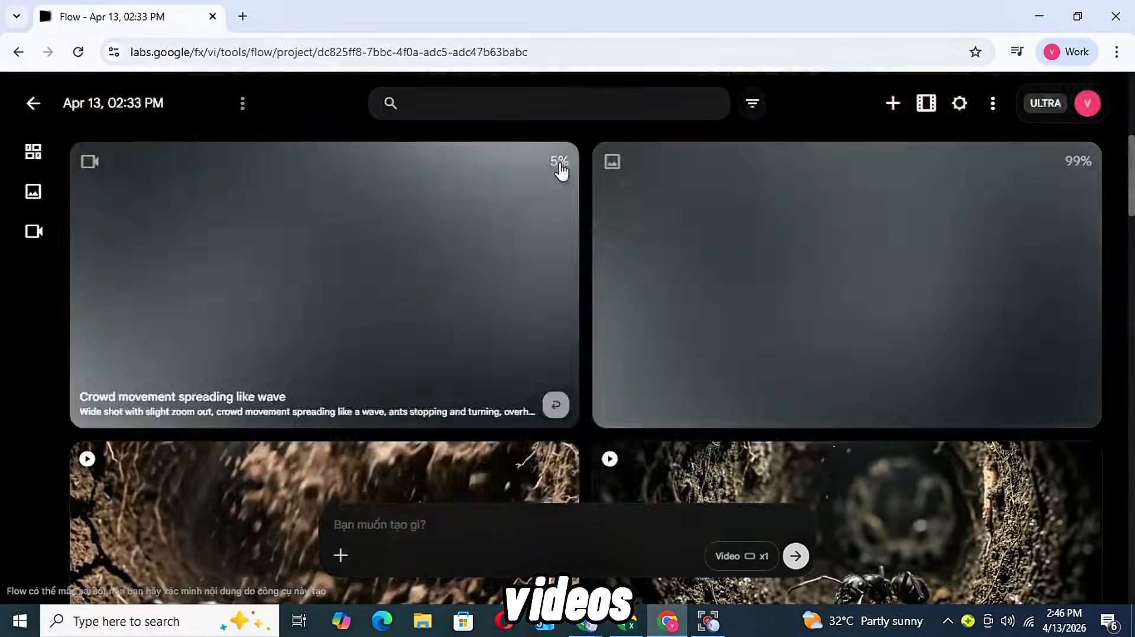
- Download the clip of the ant twitching its antennae in the tunnel at 720p original size
scroll(680, 402, "down", 10)
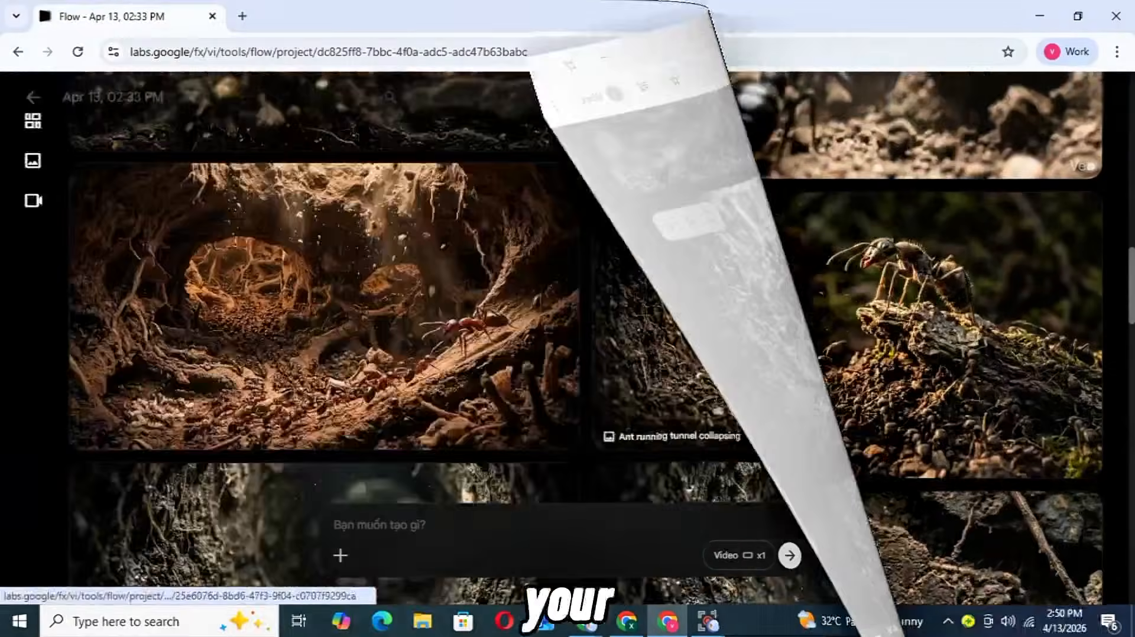
left_click(556, 224)
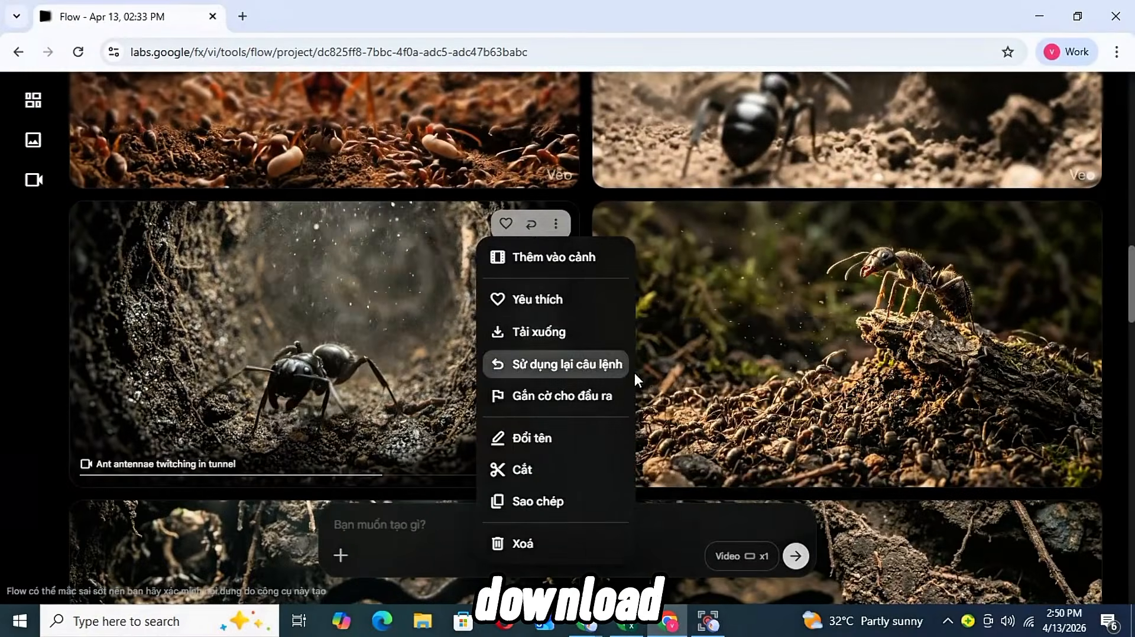
left_click(556, 227)
mouse_move(571, 333)
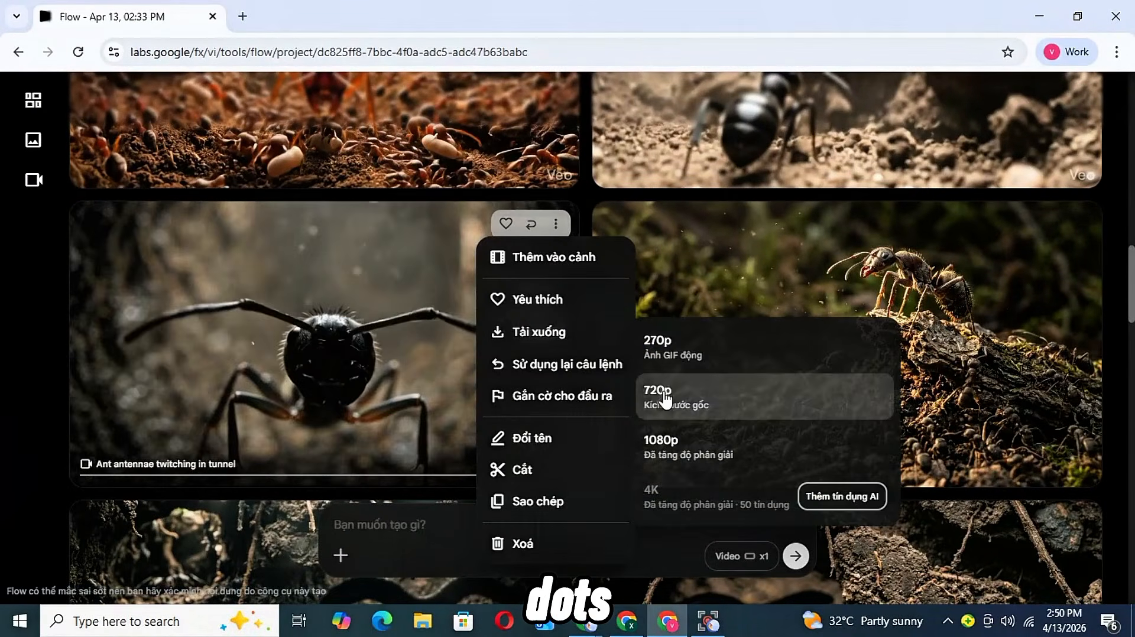
left_click(668, 391)
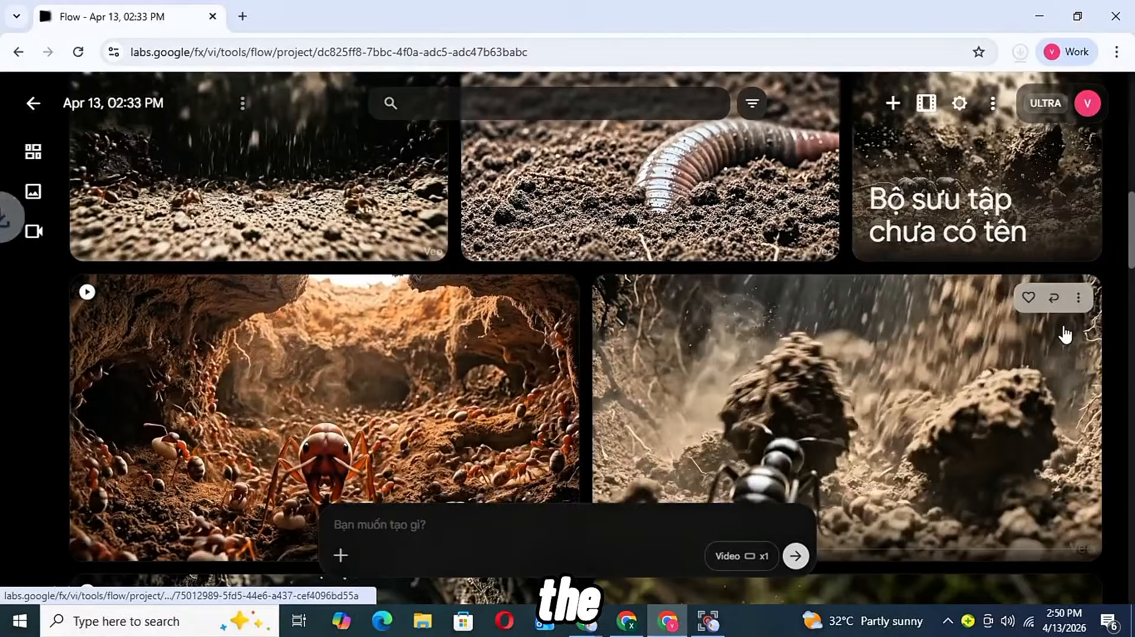
- Download the clips of the ant sprinting through the tunnel and the crowd movement spreading like a wave at 720p
left_click(1079, 297)
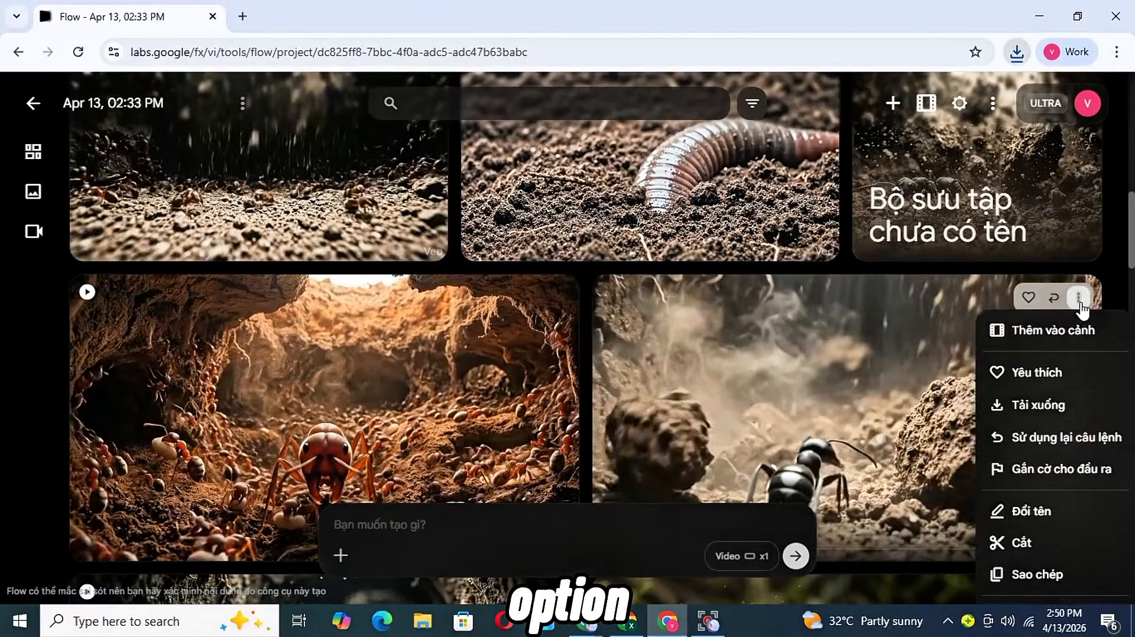
mouse_move(1036, 404)
left_click(879, 475)
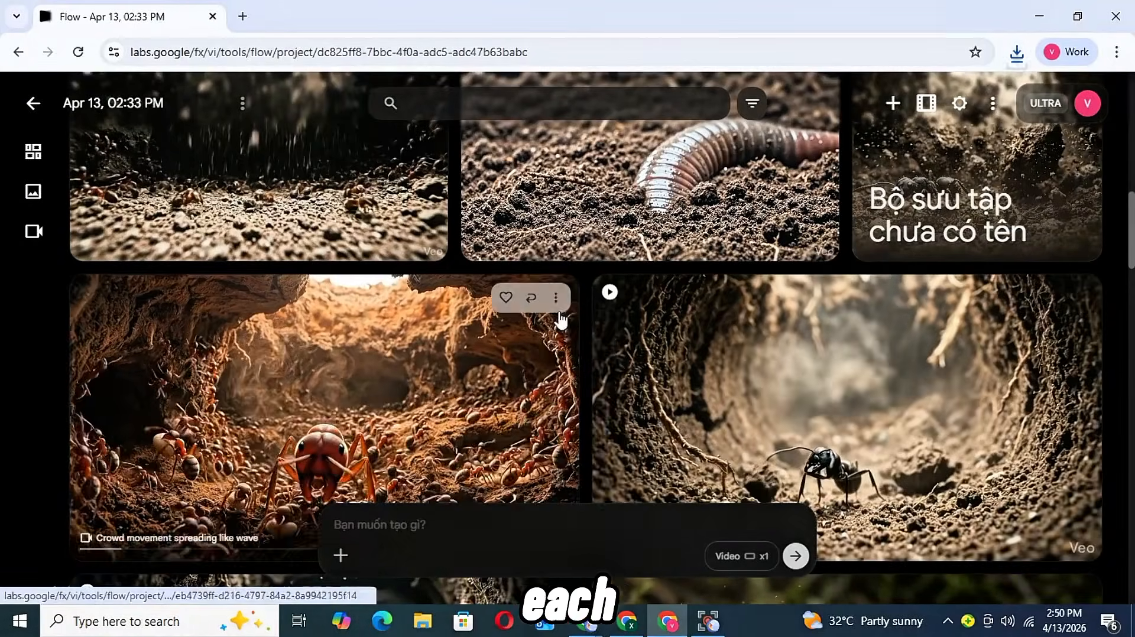
left_click(556, 298)
mouse_move(552, 396)
left_click(665, 455)
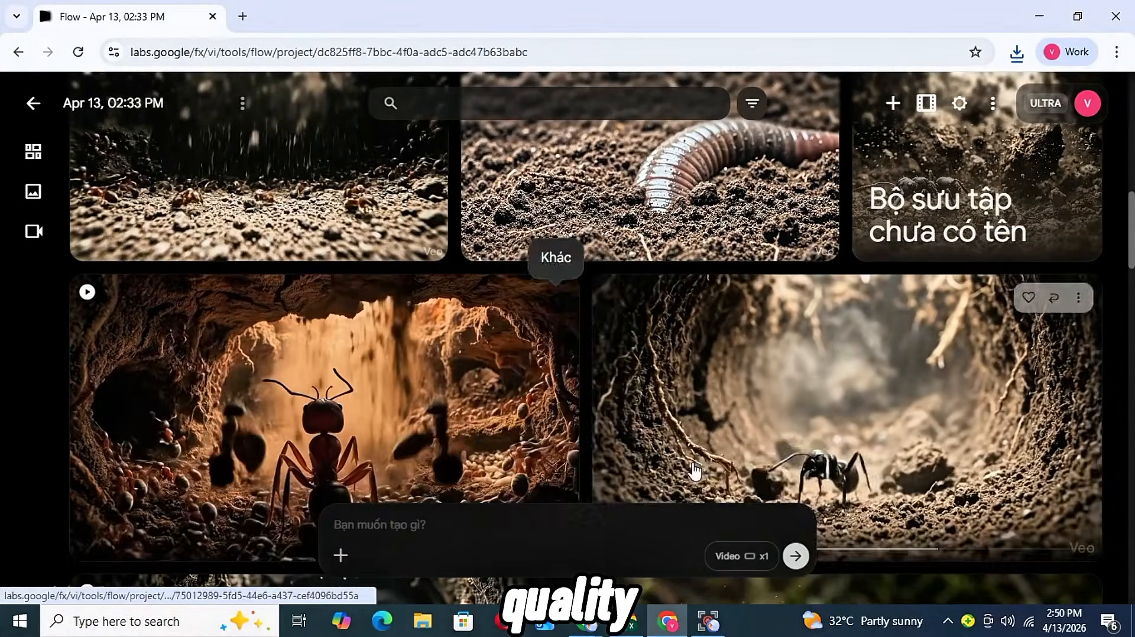
- Download the clips of the worm emerging upward and the ants running past the camera at 720p
scroll(608, 414, "up", 4)
left_click(816, 319)
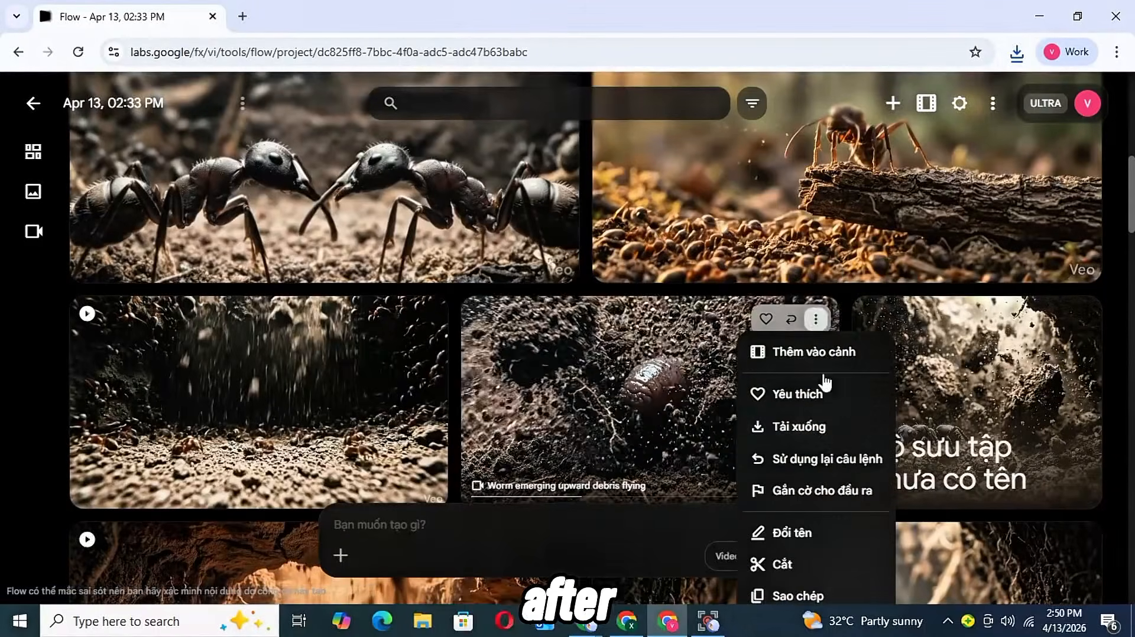
mouse_move(818, 428)
left_click(612, 499)
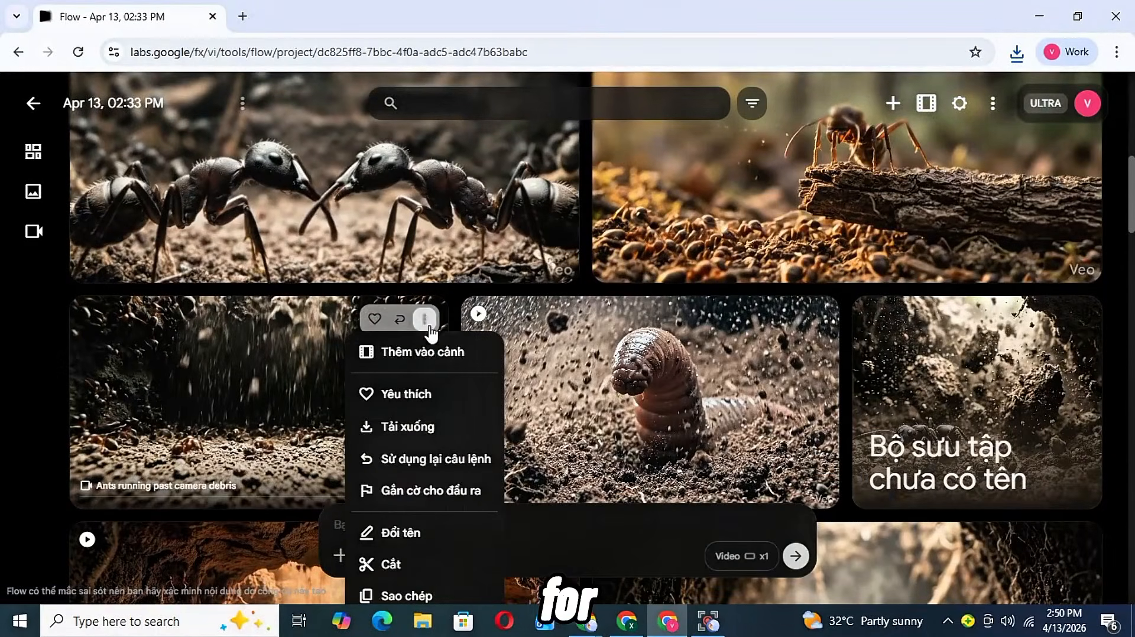
left_click(545, 486)
- Download both clips of the ants forming lines, the commander on the log and the two facing ants, at 720p
scroll(439, 426, "up", 3)
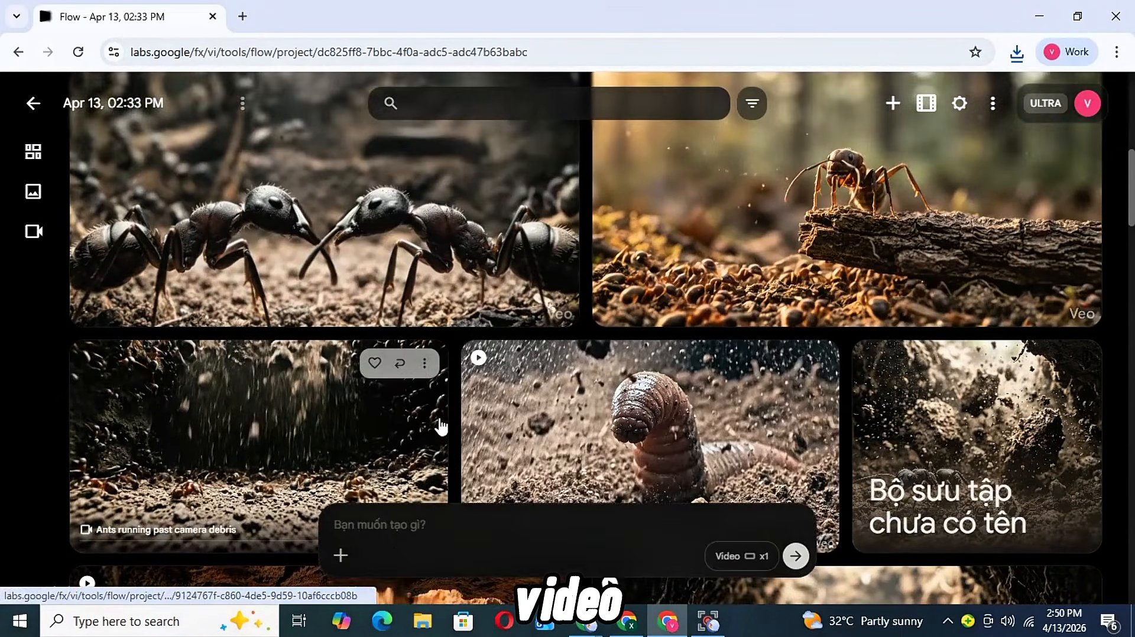
left_click(1079, 165)
mouse_move(1040, 267)
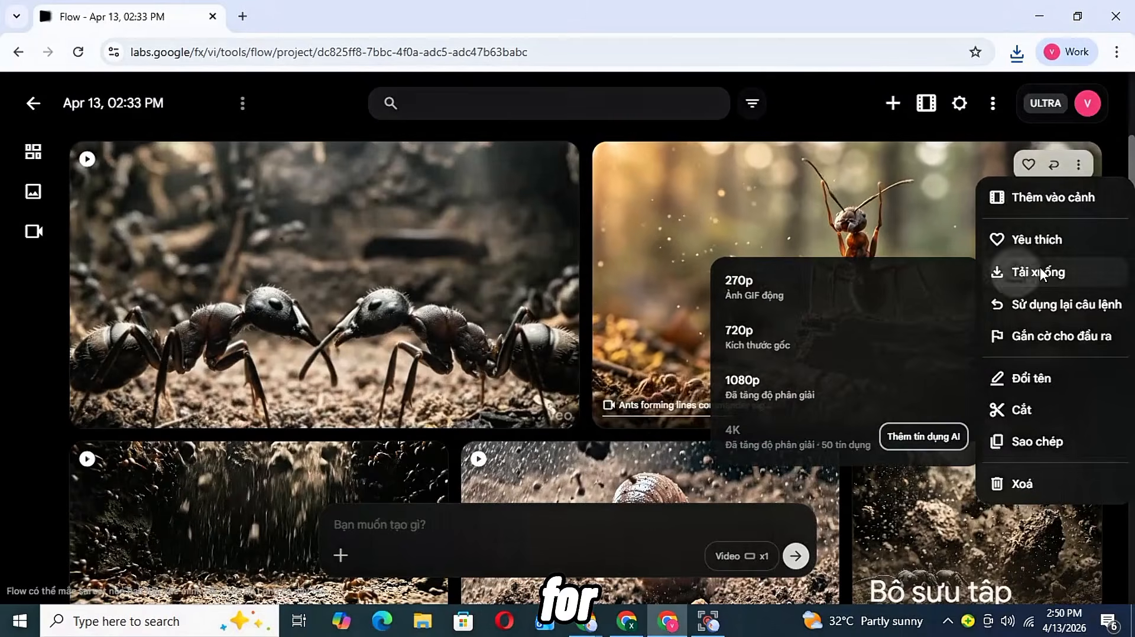
left_click(857, 331)
left_click(556, 165)
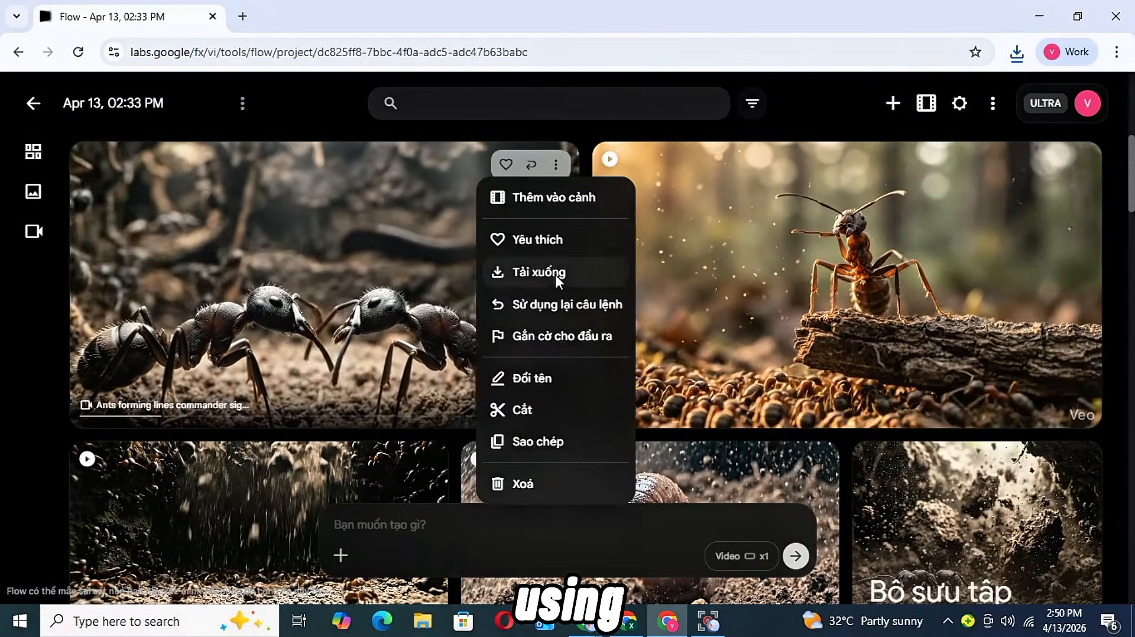
mouse_move(558, 276)
left_click(696, 350)
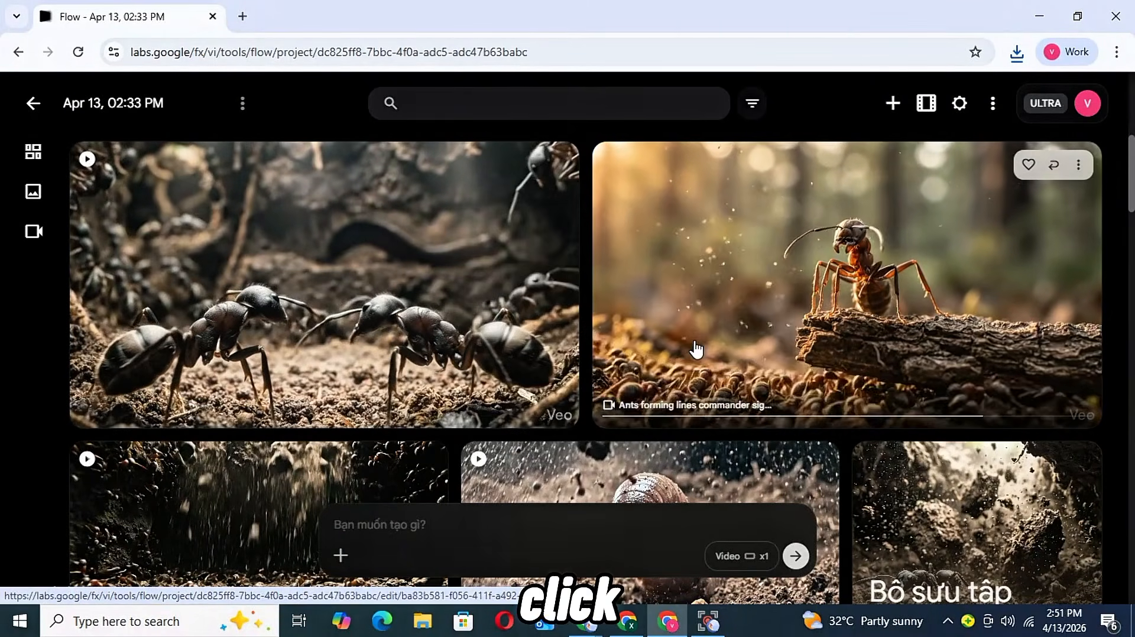
scroll(555, 317, "down", 5)
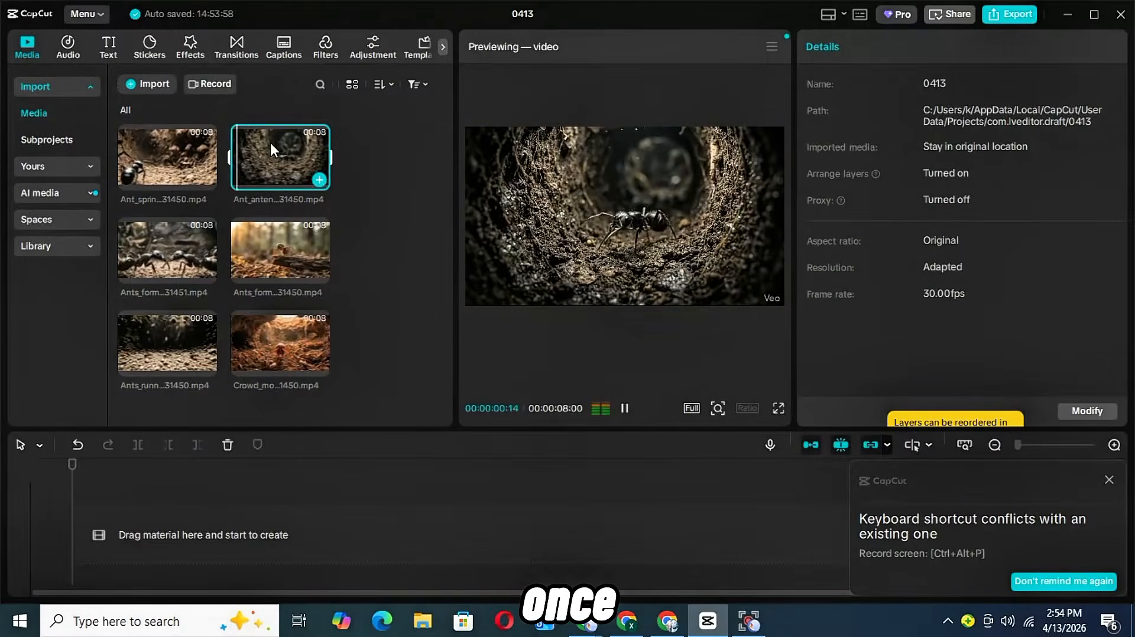
- In CapCut, add the antennae twitching, ant sprinting and ants running clips to the timeline in story order
left_click(320, 180)
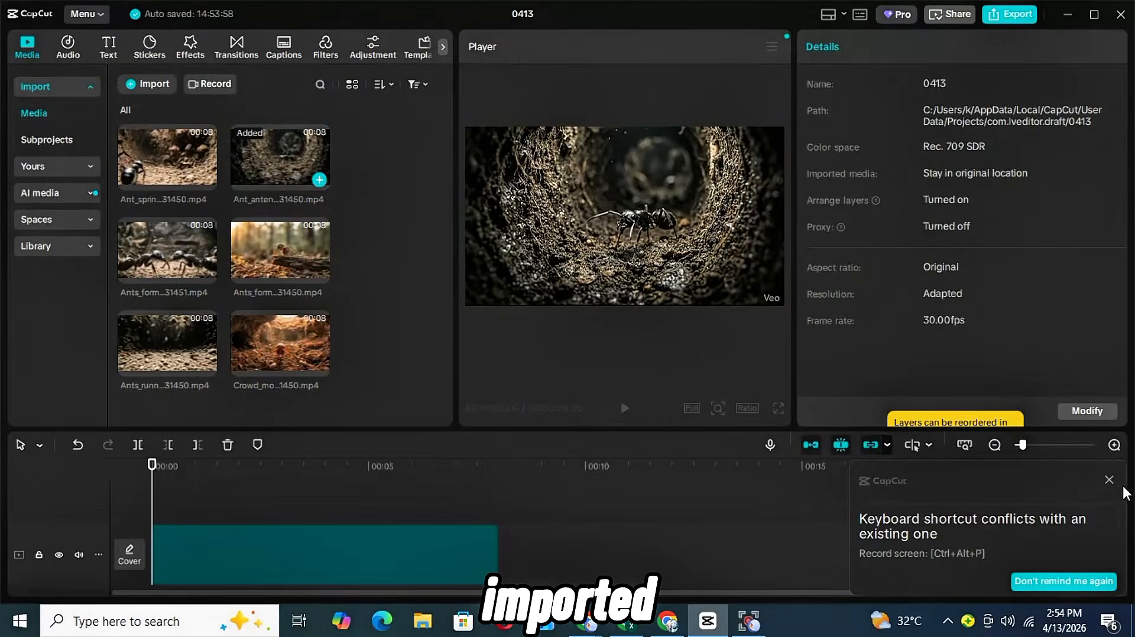
left_click(1109, 480)
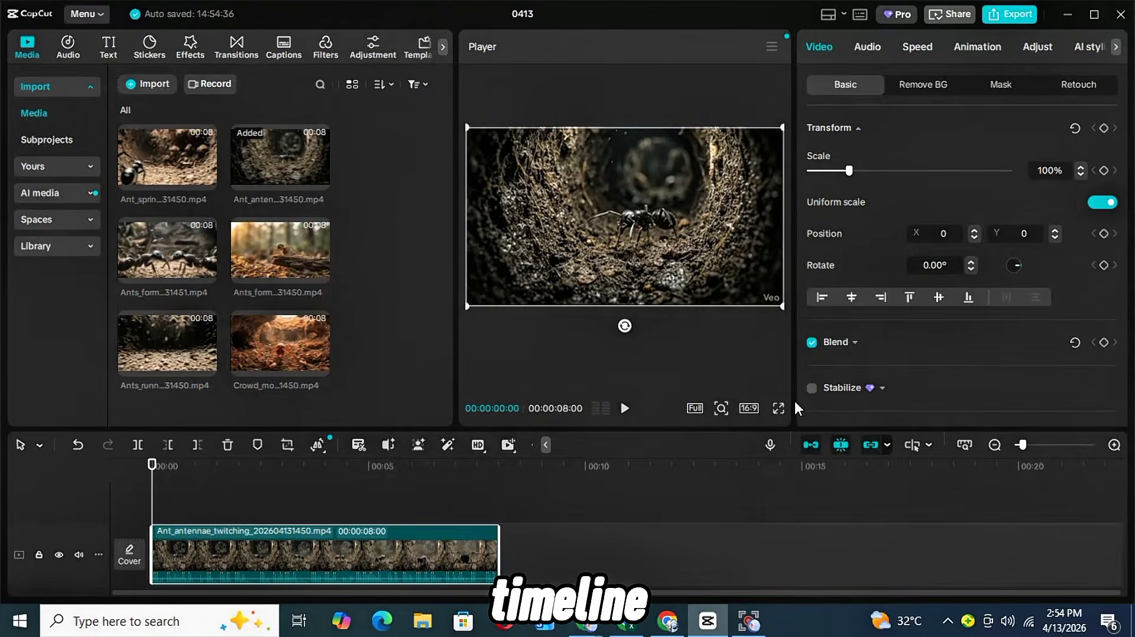
left_click(206, 177)
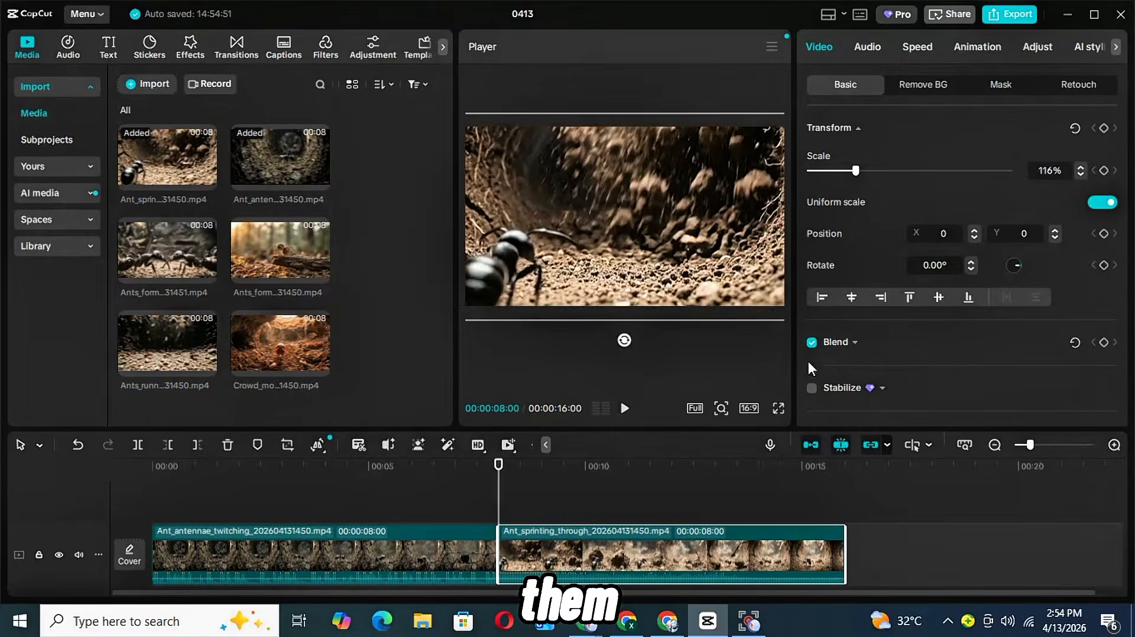
left_click(263, 349)
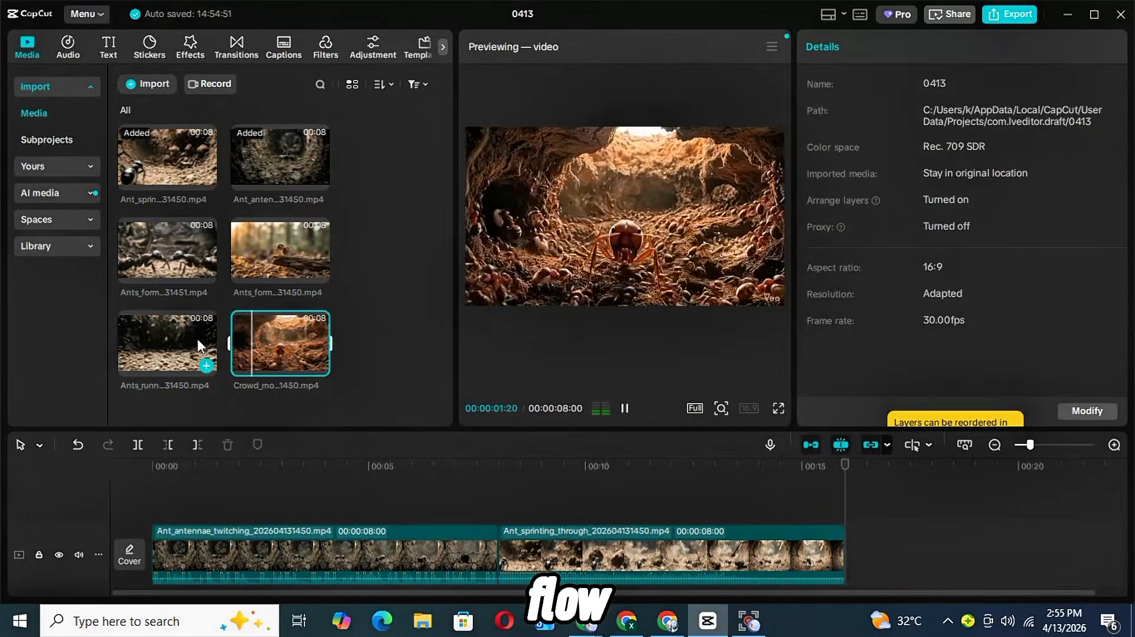
left_click(206, 365)
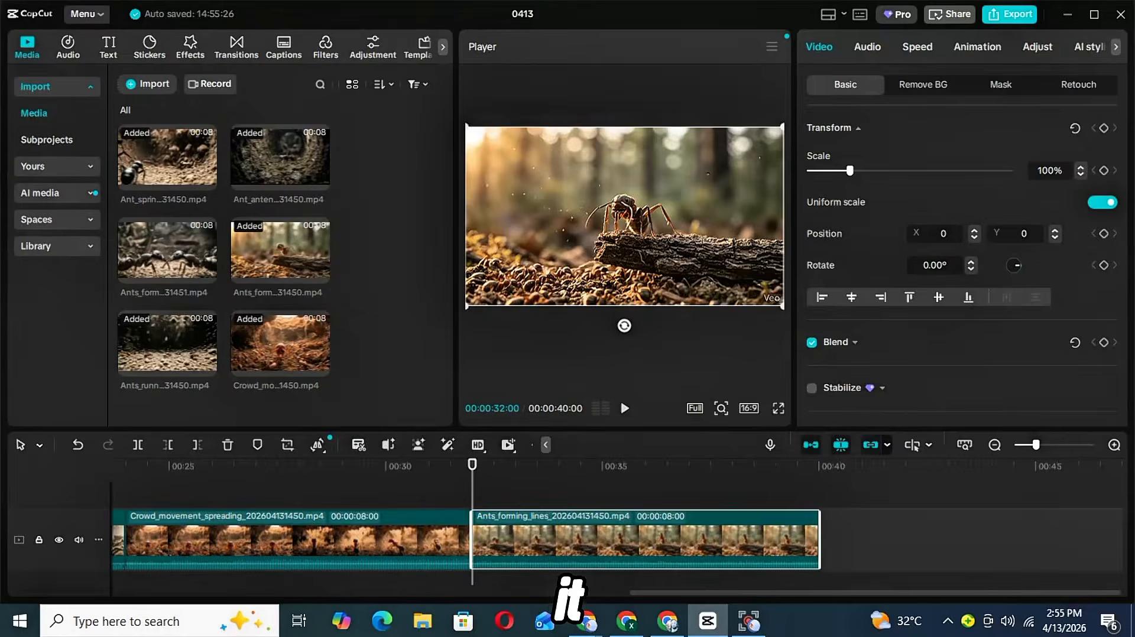
- Insert the remaining clip of the two facing ants into the timeline, ahead of the clip with the commander on the log
left_click(201, 269)
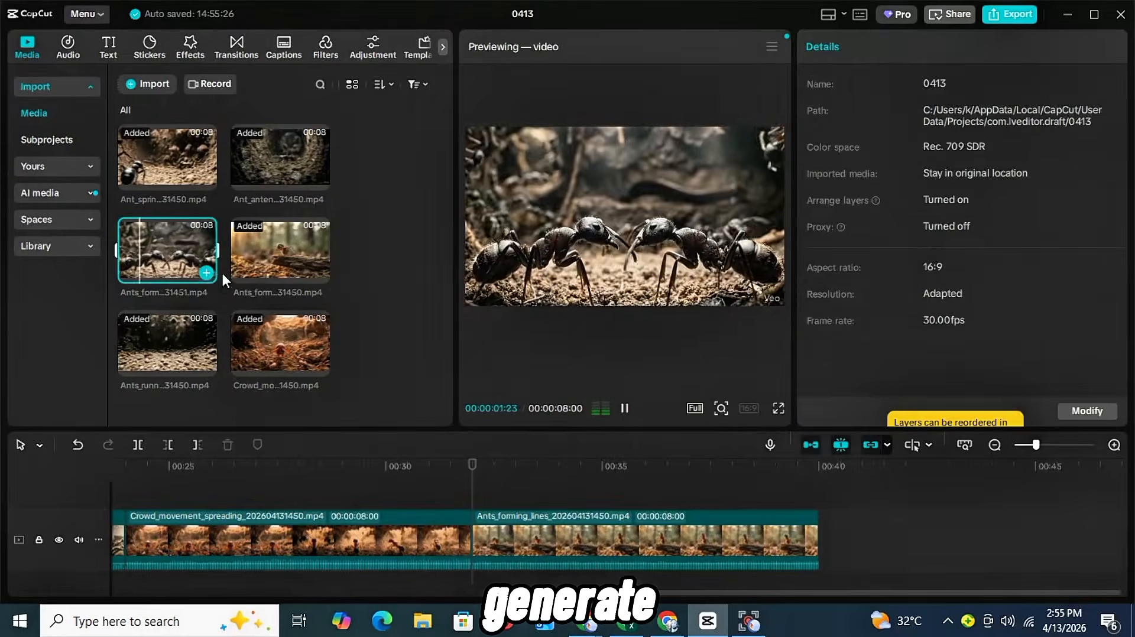
left_click(208, 271)
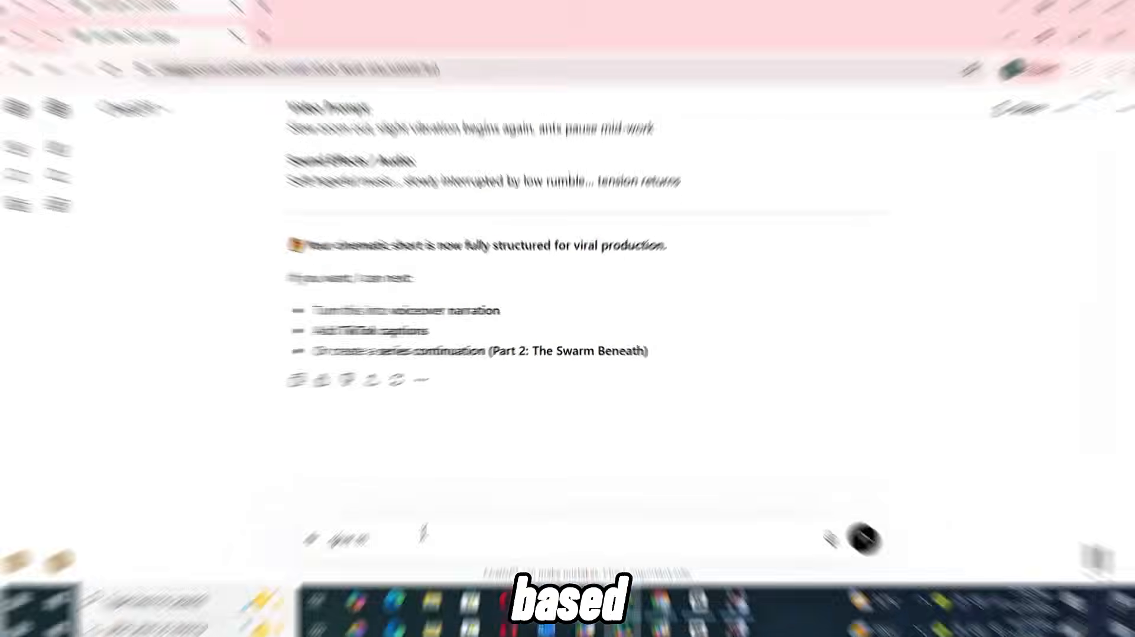
- Switch to ChatGPT, request a voiceover narration script for the ant war story and read through it
type("vic")
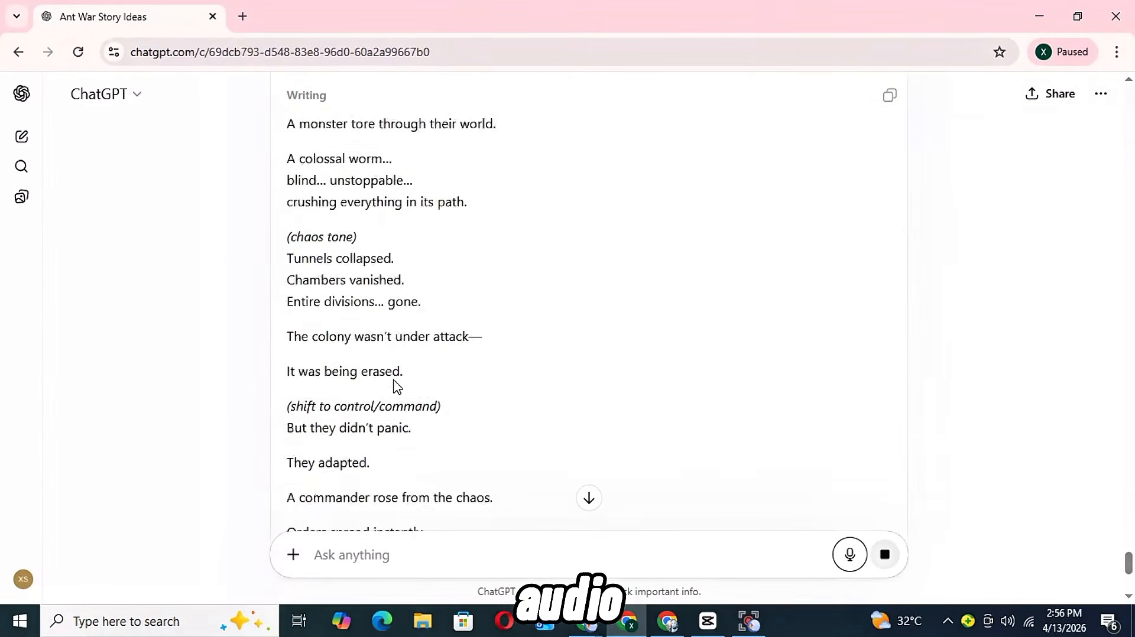
scroll(296, 355, "up", 10)
scroll(335, 362, "down", 5)
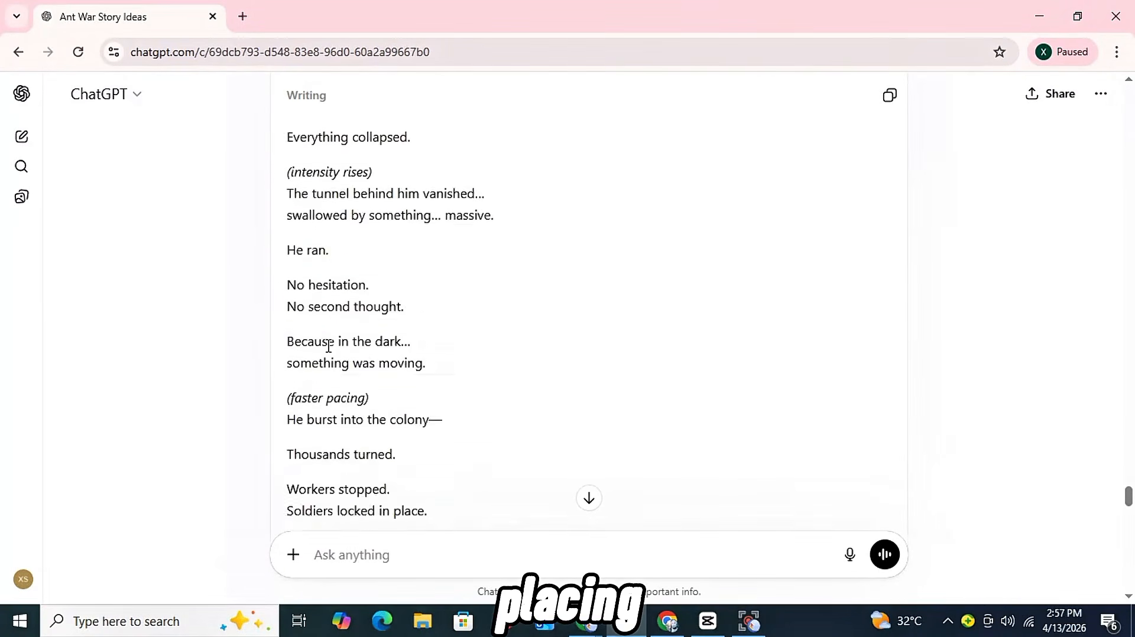
scroll(466, 301, "up", 1)
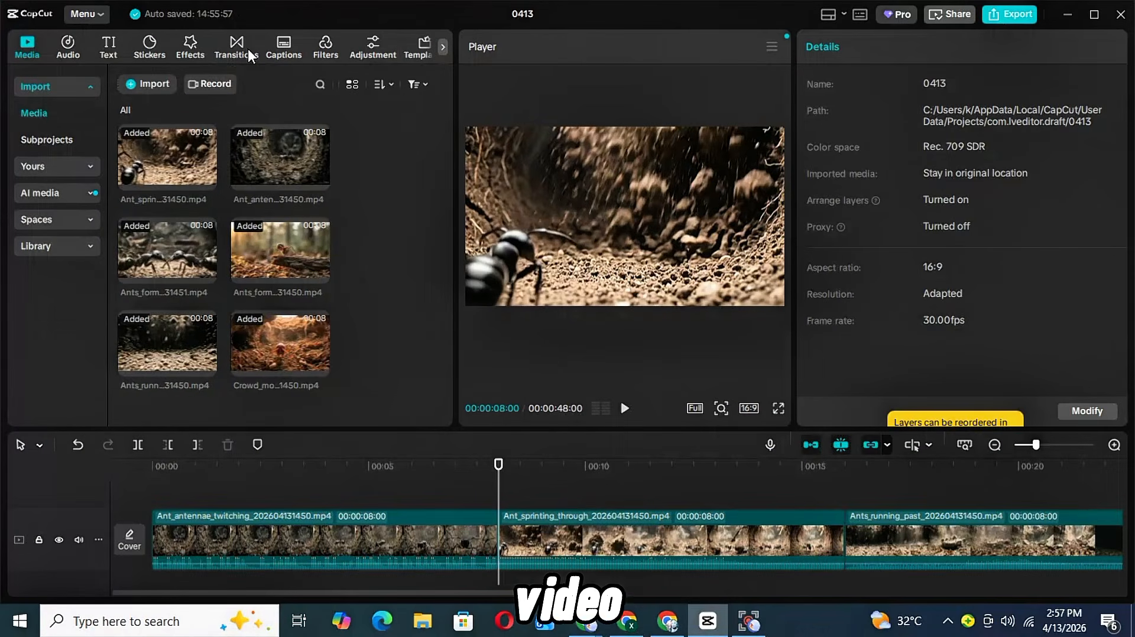
- In CapCut, add the Basic transition Quaky Zoomout between the antennae twitching and ant sprinting clips, accept duplicate frames and apply it to all clips
left_click(251, 56)
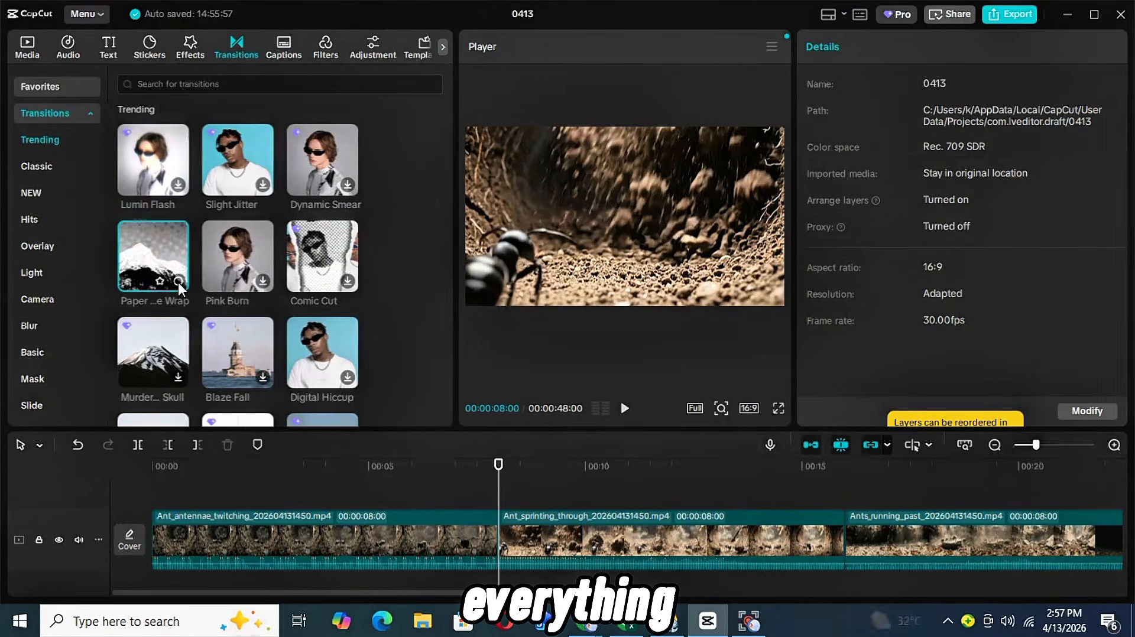
scroll(204, 362, "down", 3)
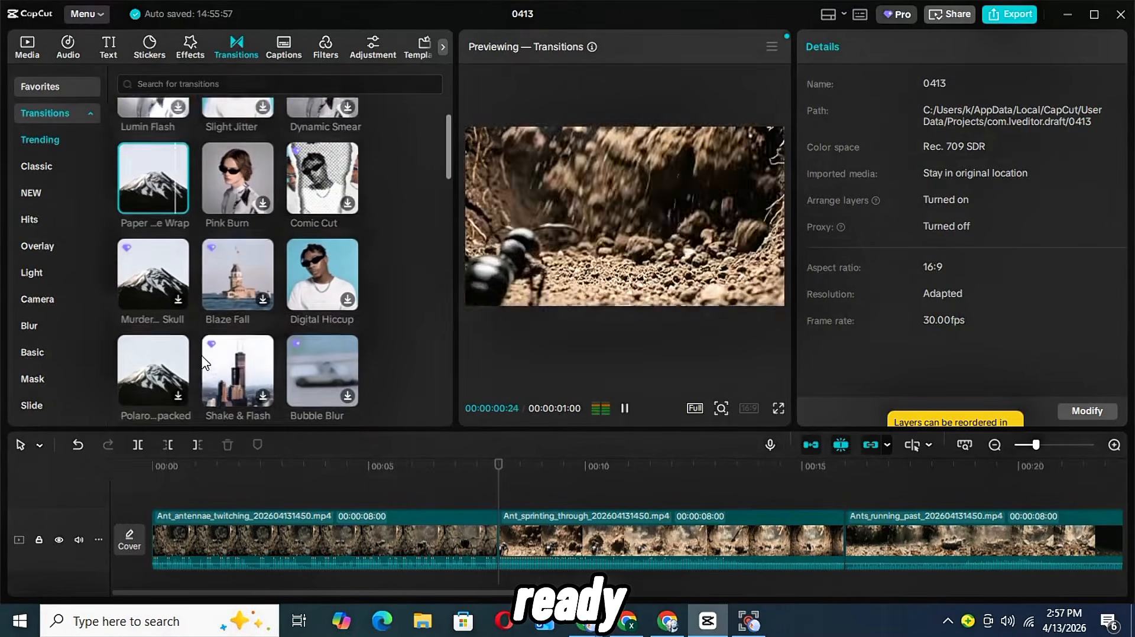
left_click(51, 358)
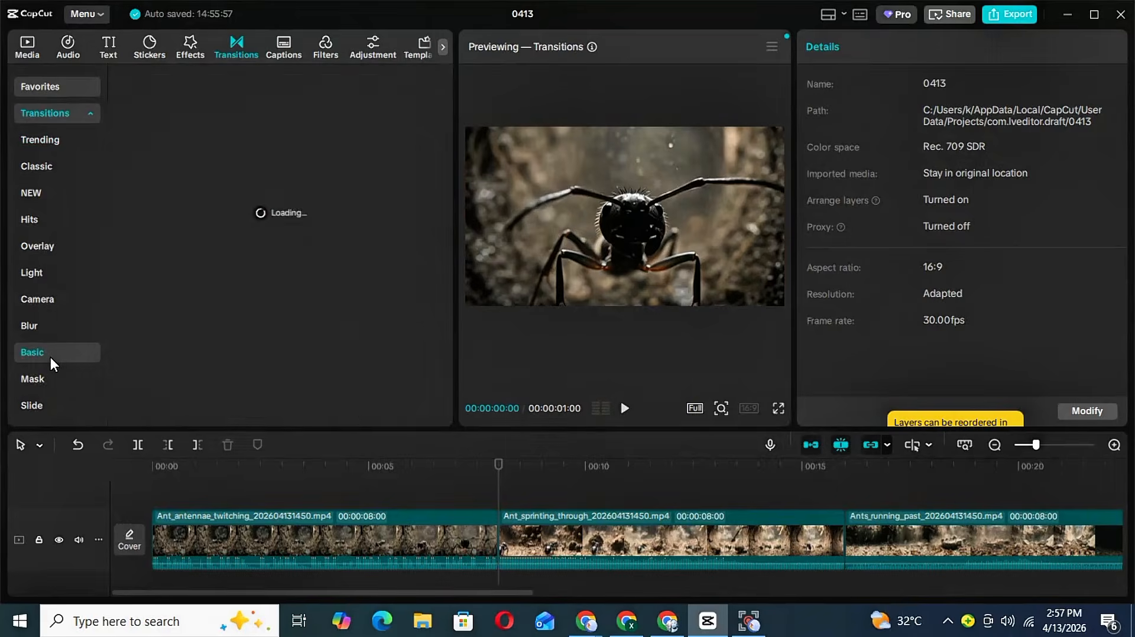
left_click(243, 274)
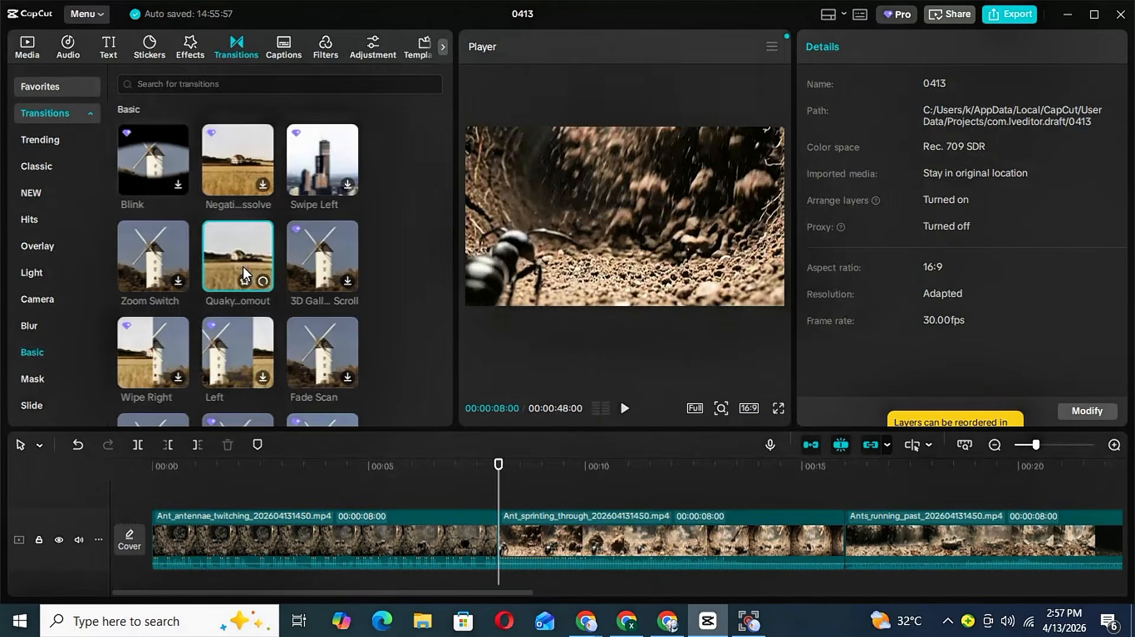
left_click(261, 283)
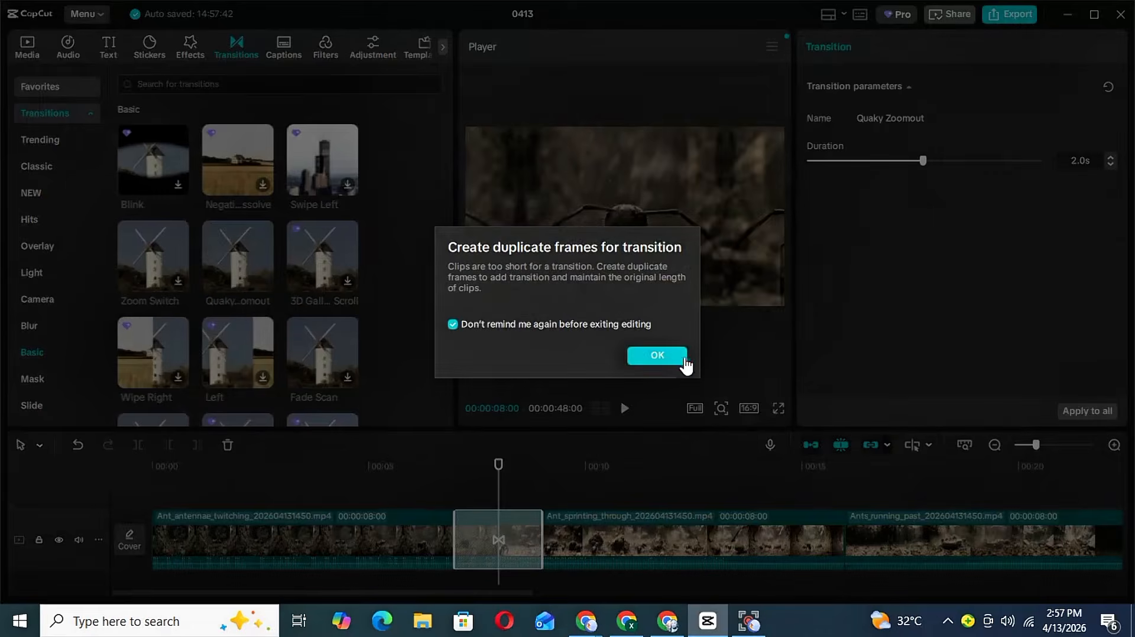
left_click(683, 361)
left_click(1078, 412)
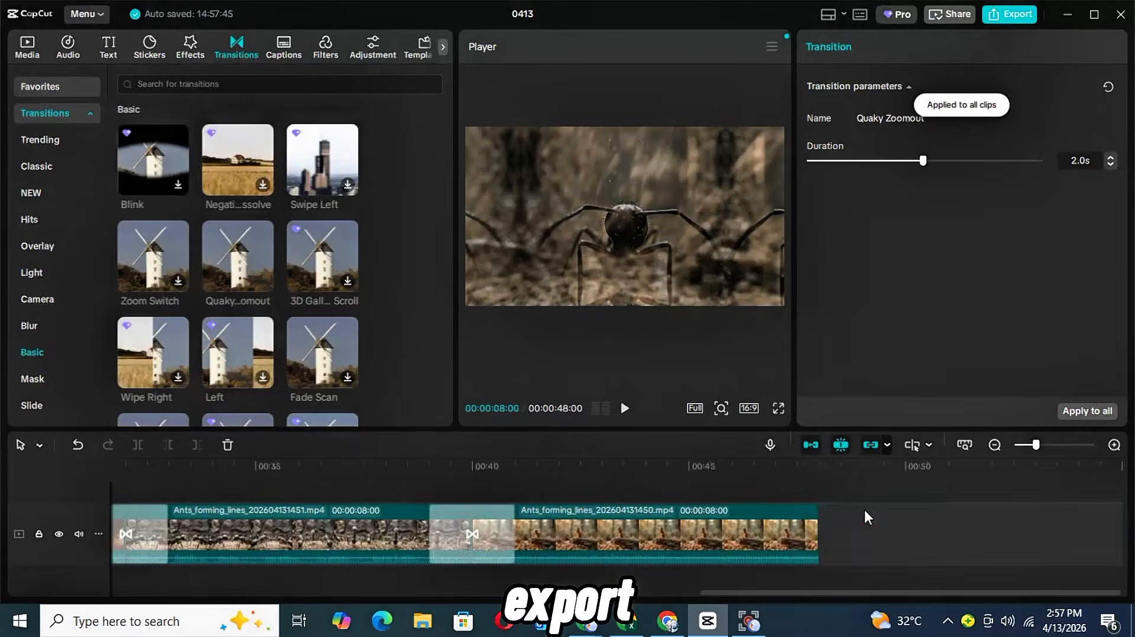
- Export the finished video as 0413 to D:/0413 in 1080P, H.264, mp4 at 30fps
left_click(326, 491)
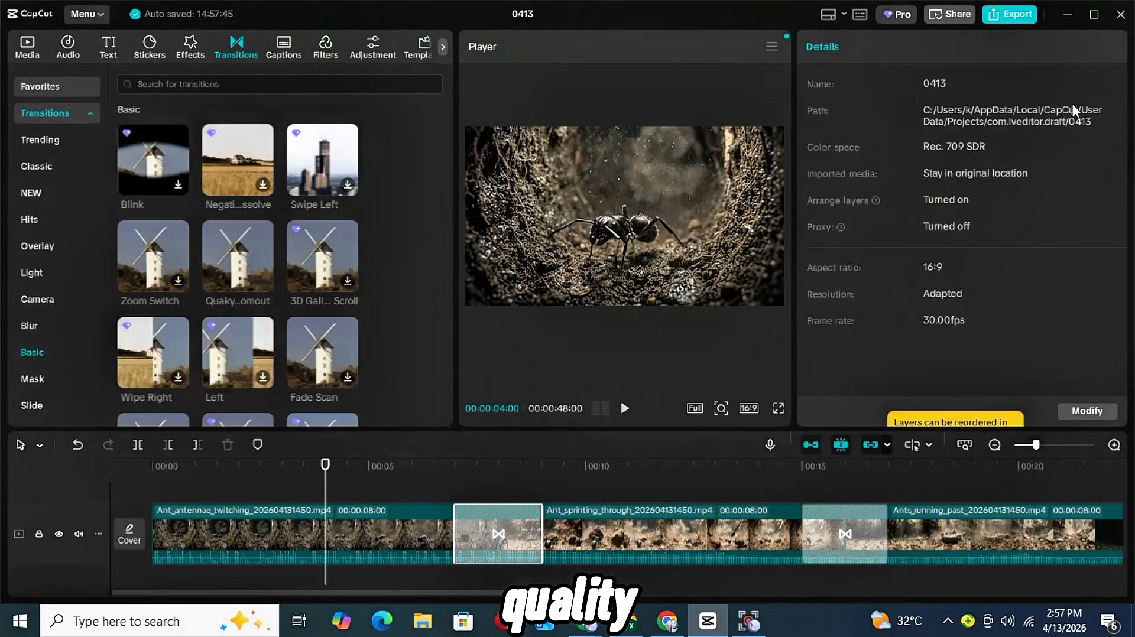
left_click(1027, 16)
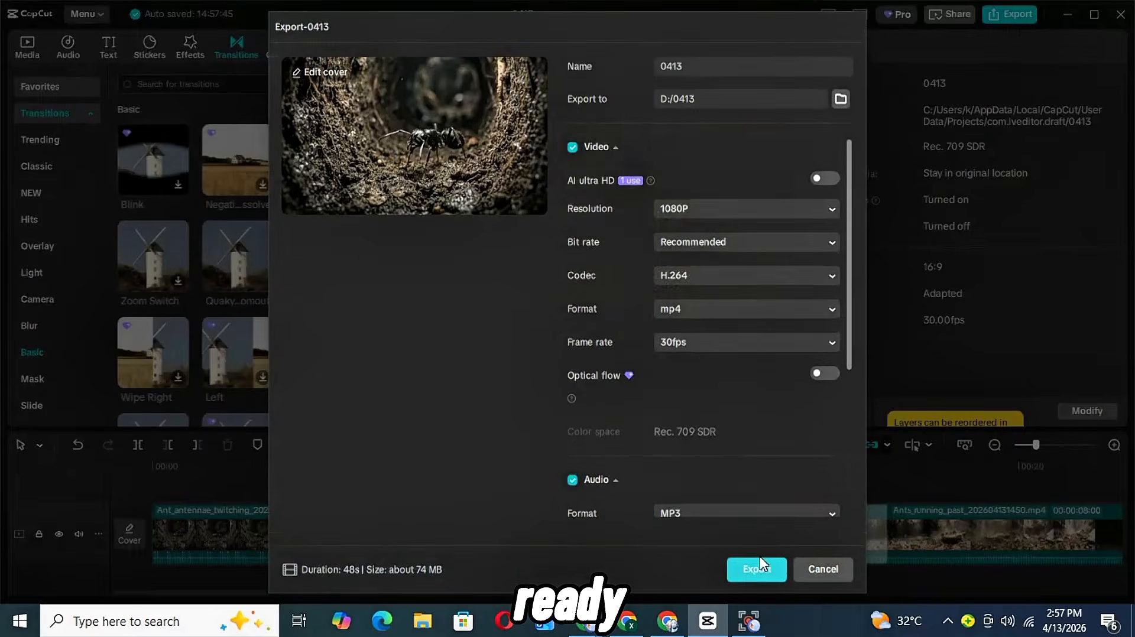
left_click(759, 557)
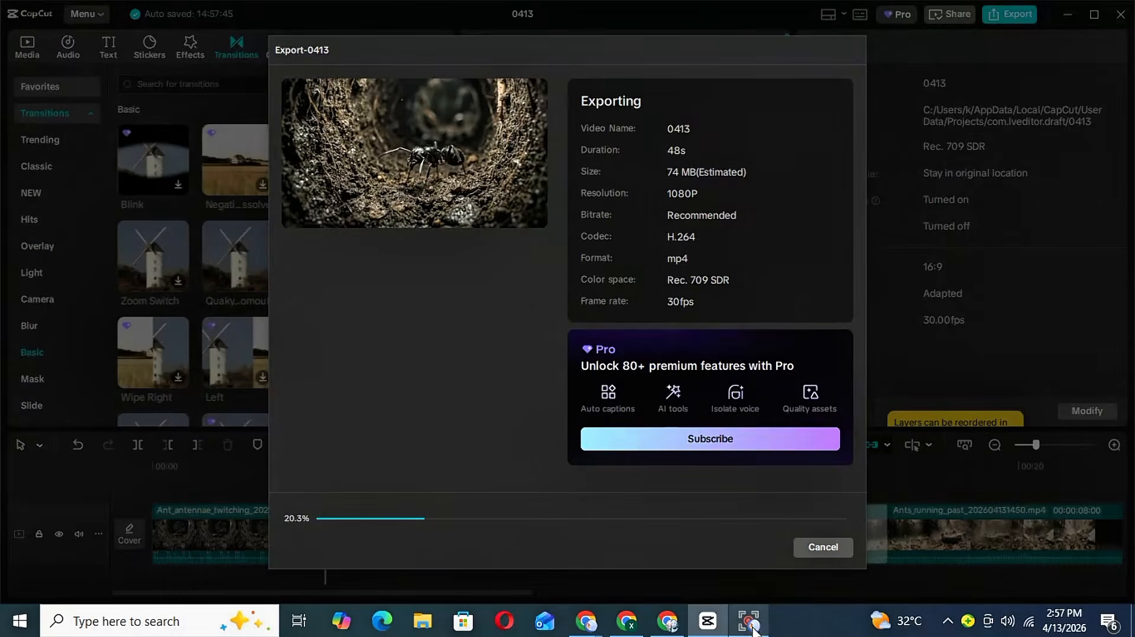